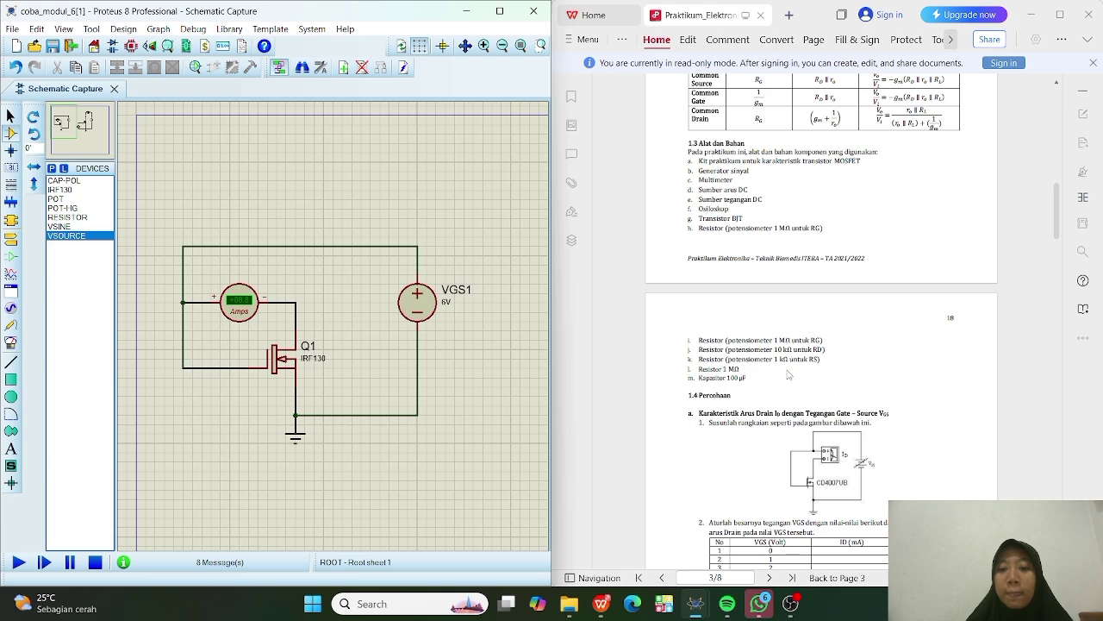
# Set the VGS1 source to 0V and run the simulation briefly to read the drain current
pyautogui.scroll(-5, 801, 345)
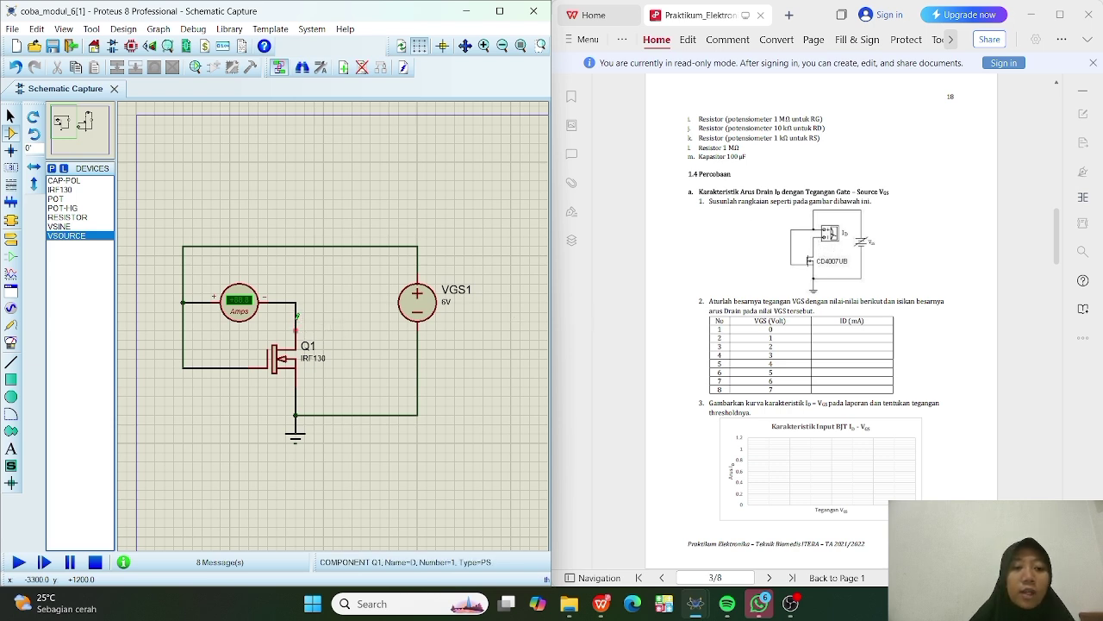
pyautogui.click(296, 321)
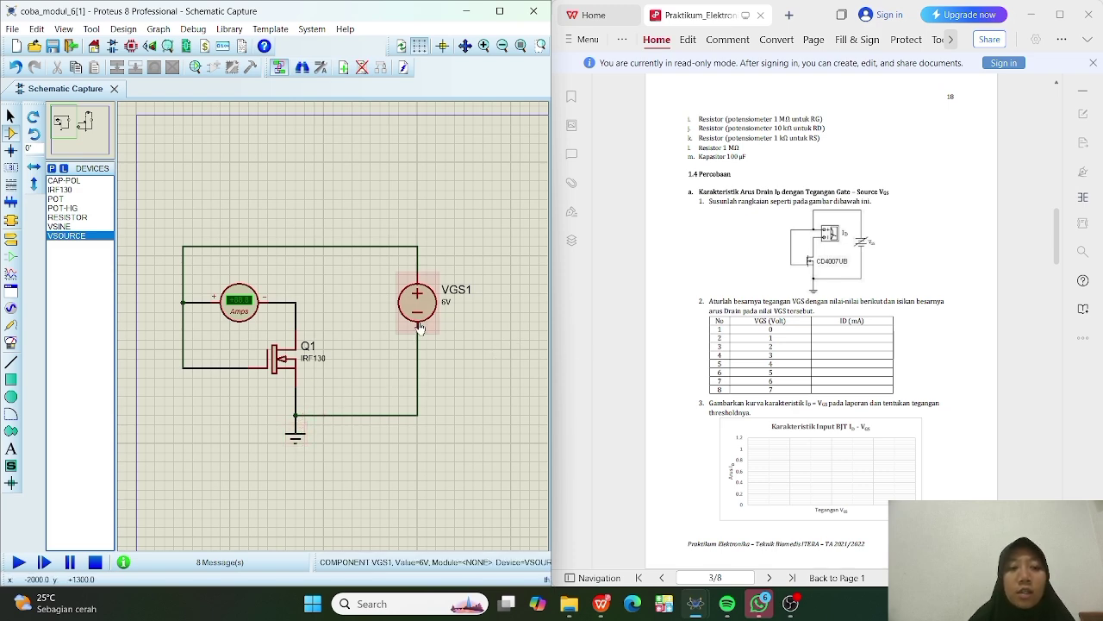
pyautogui.scroll(-2, 869, 348)
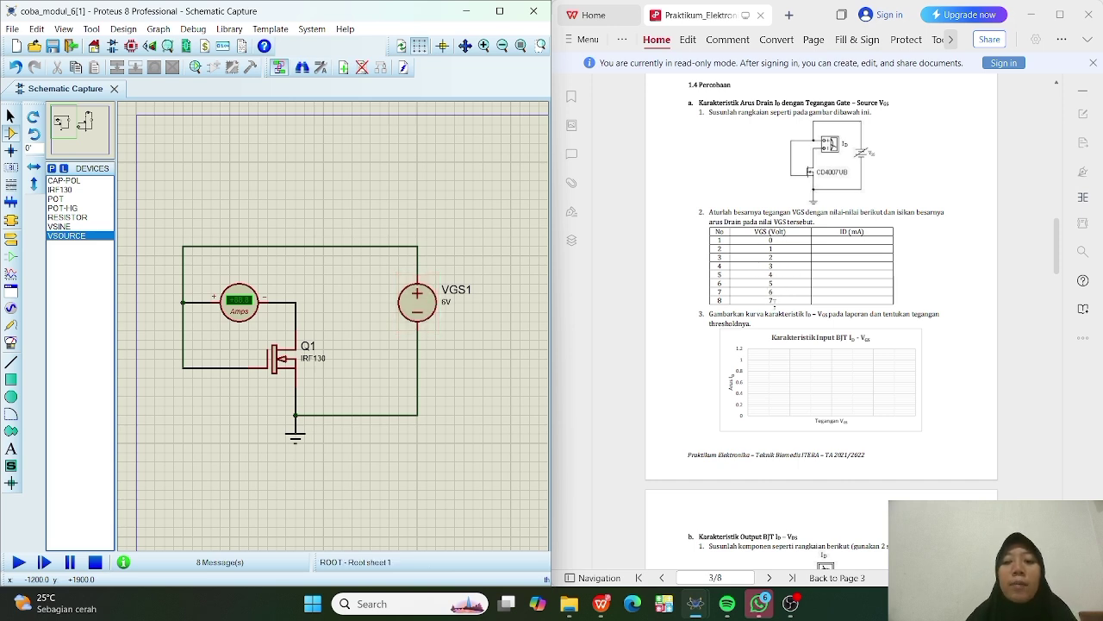
pyautogui.doubleClick(447, 303)
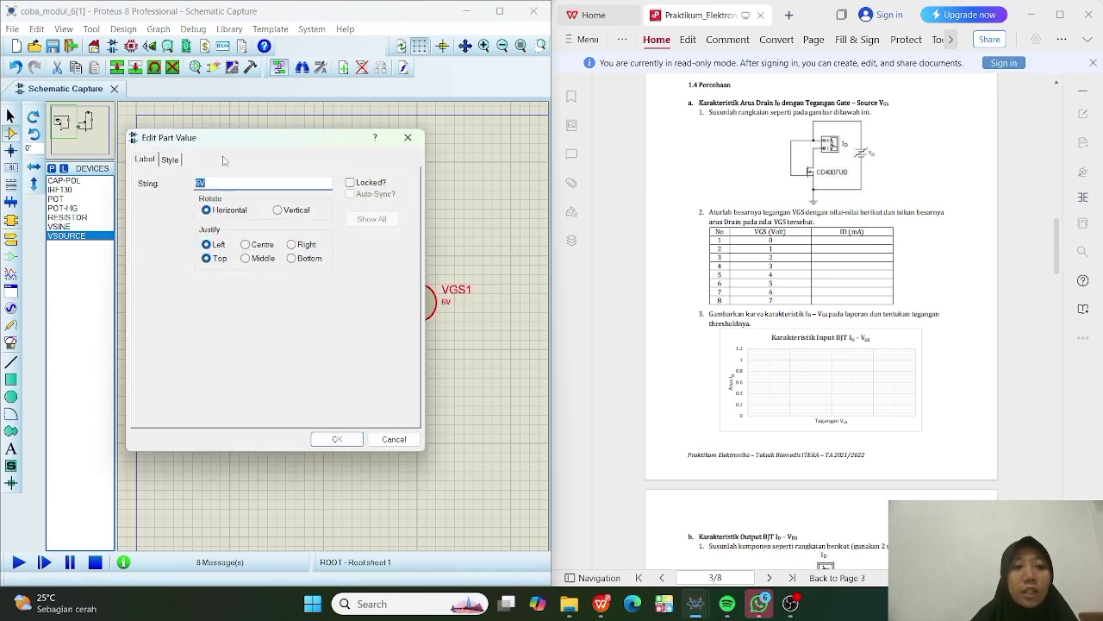
pyautogui.click(201, 182)
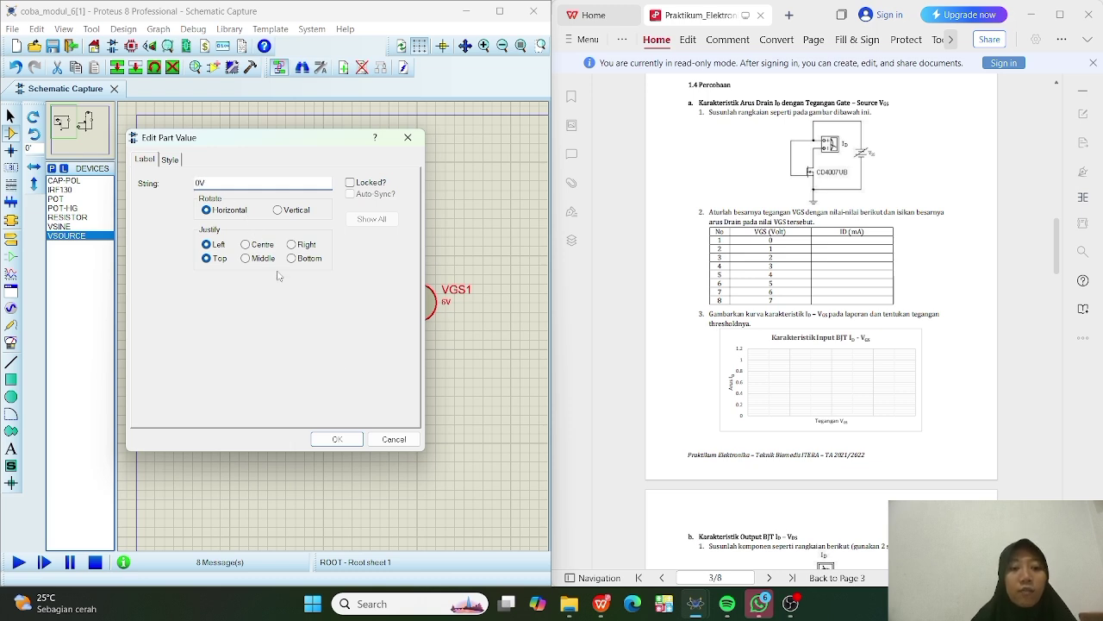
pyautogui.click(339, 436)
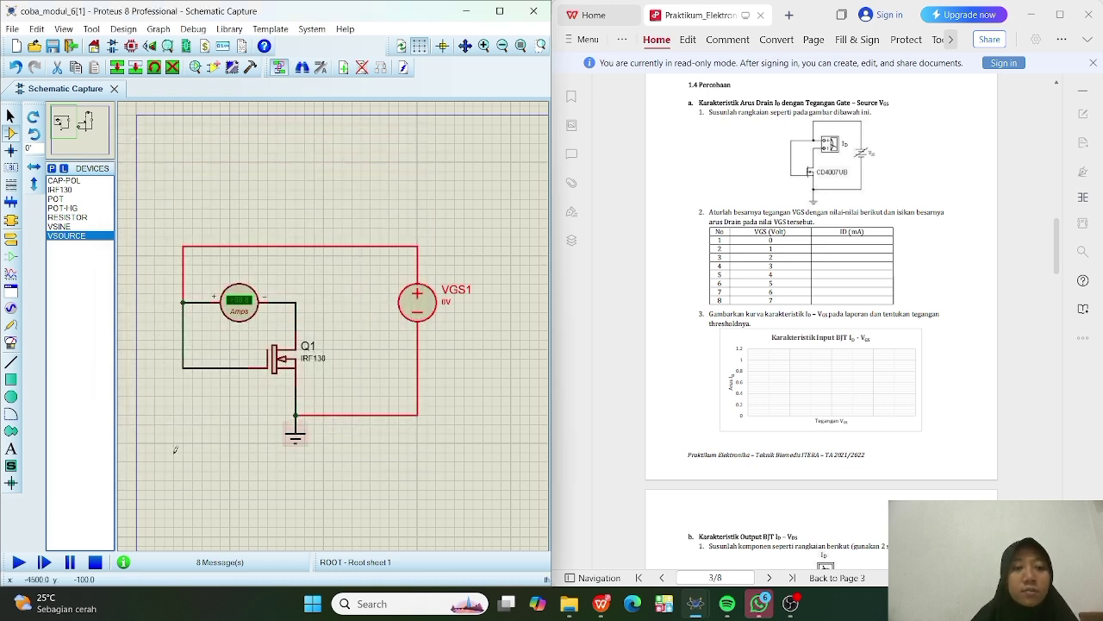
pyautogui.click(19, 561)
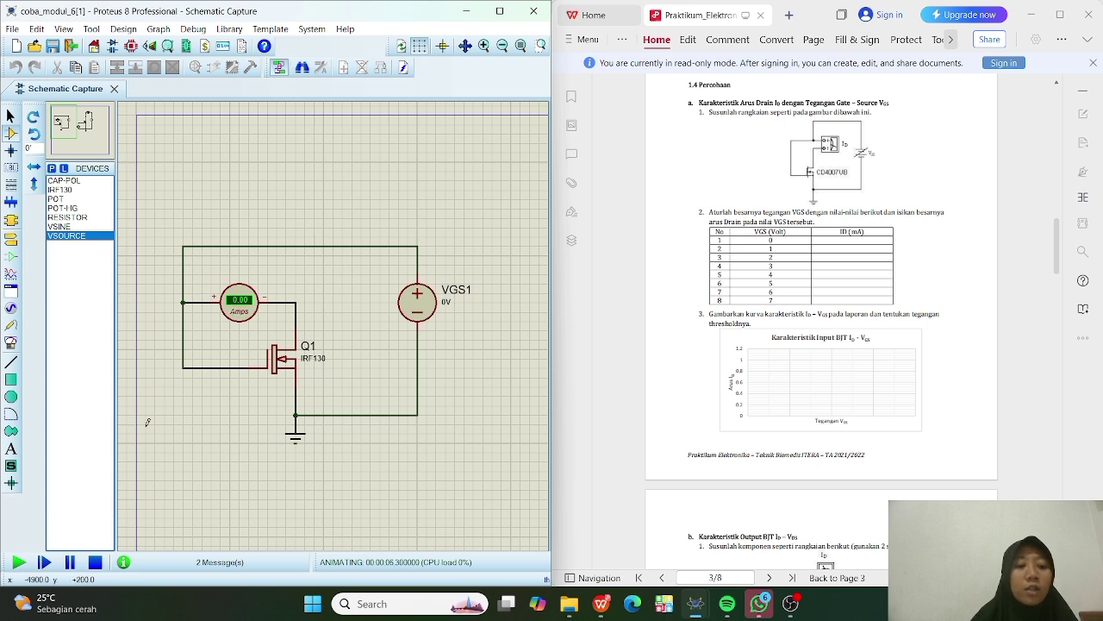
pyautogui.click(95, 562)
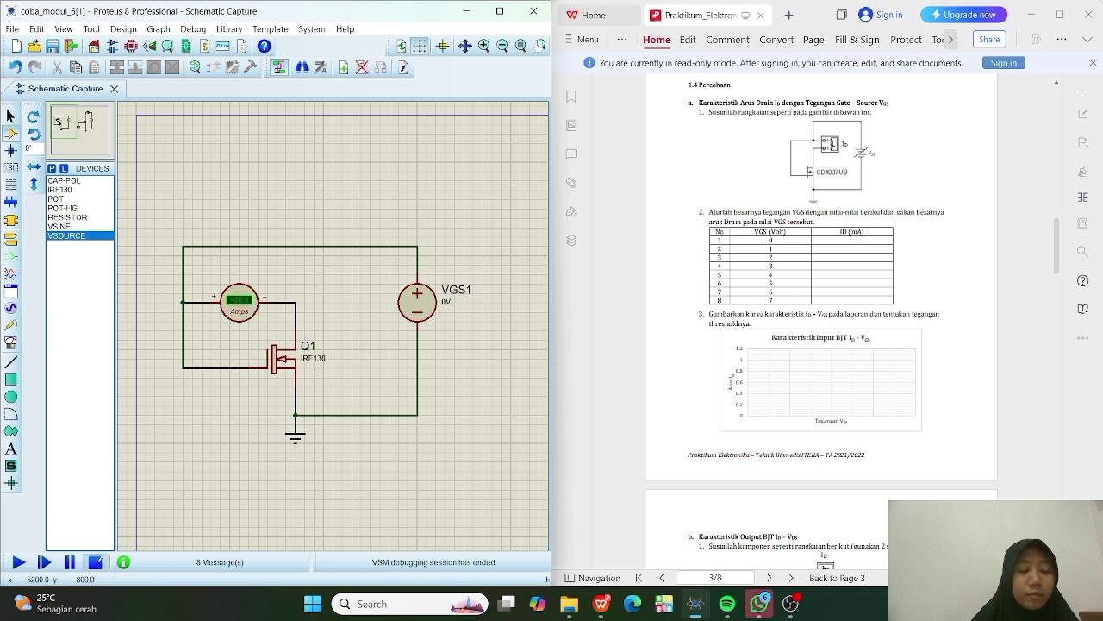
# Change the Q1 circuit ammeter's display range to Microamps and rerun the simulation briefly at 0V
pyautogui.doubleClick(246, 305)
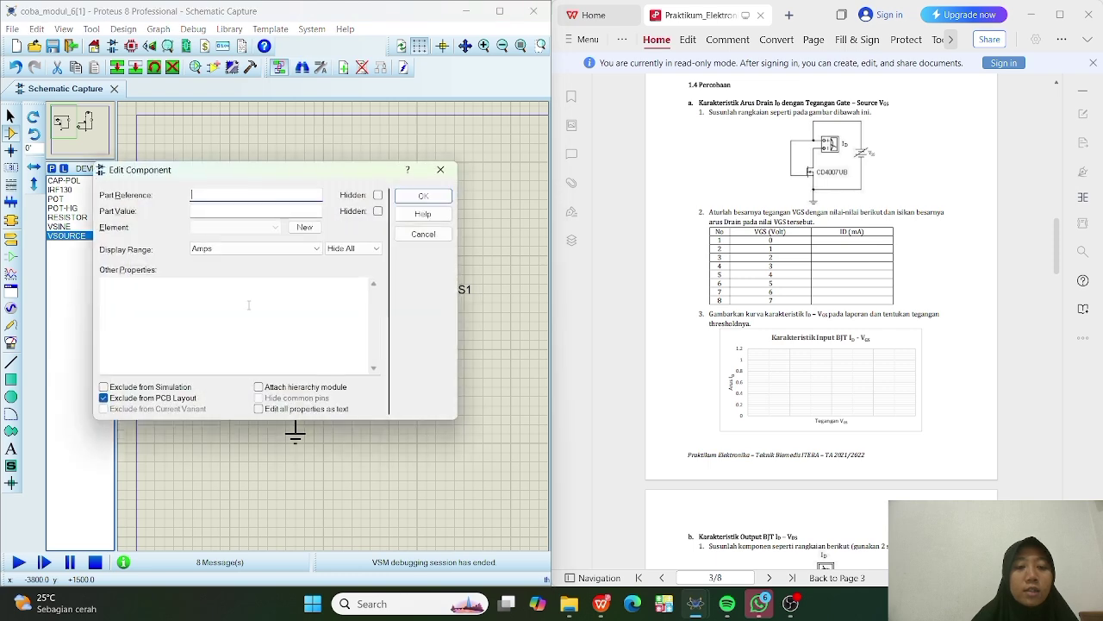
pyautogui.click(317, 249)
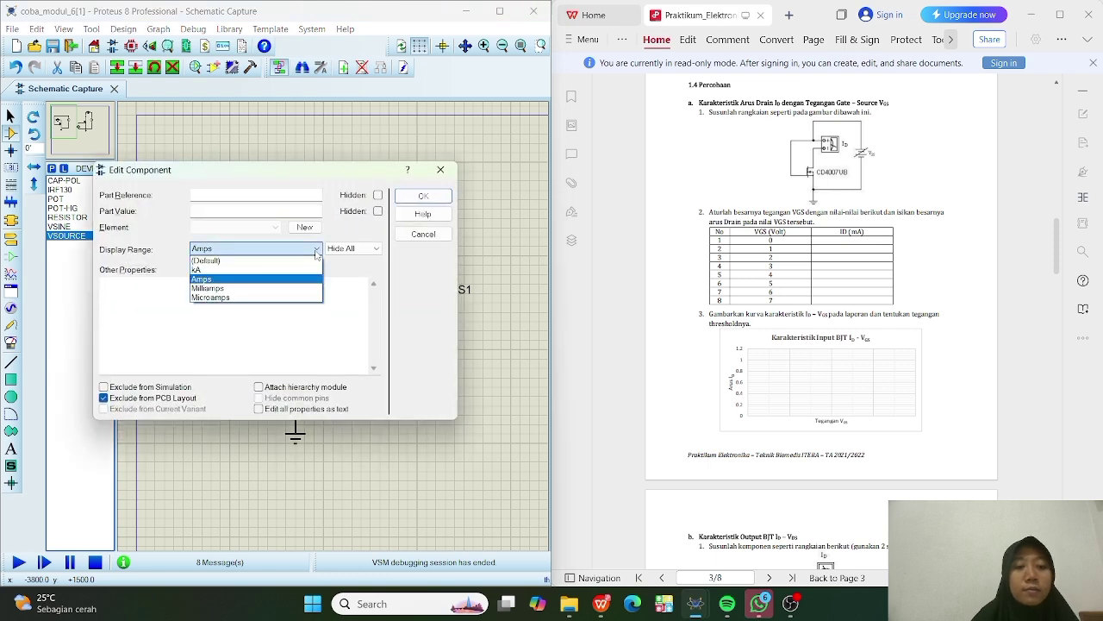
pyautogui.click(246, 297)
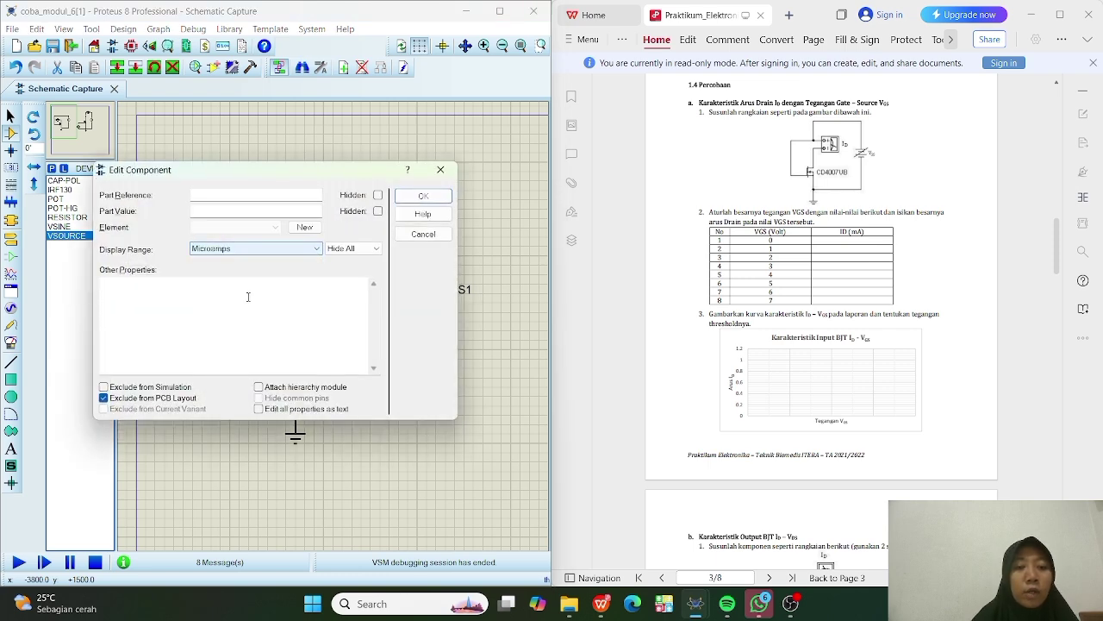
pyautogui.click(431, 201)
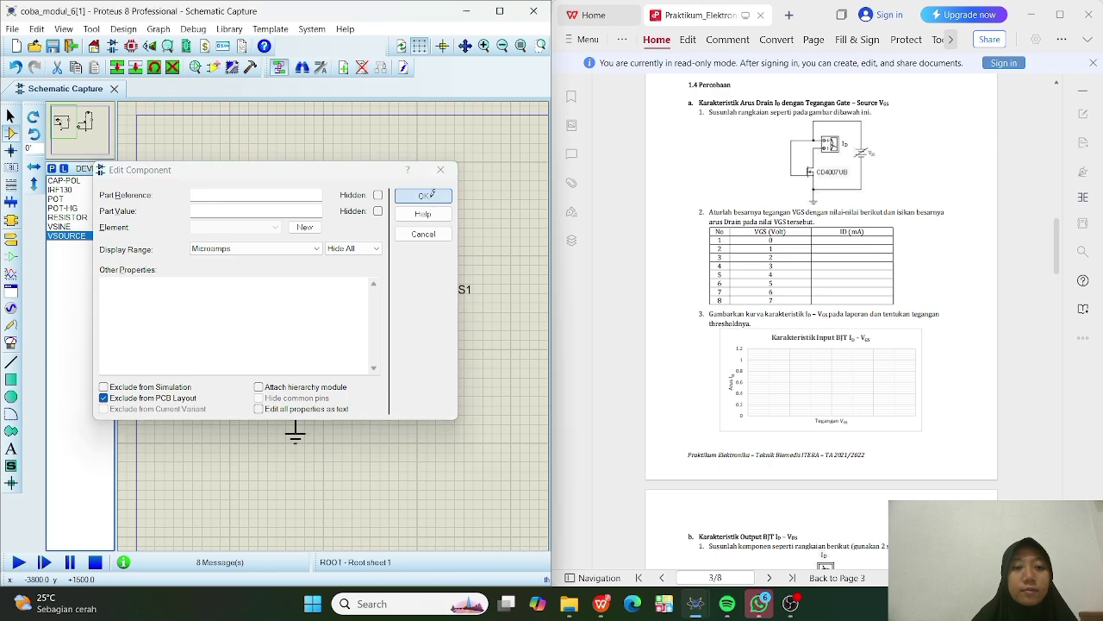
pyautogui.click(18, 563)
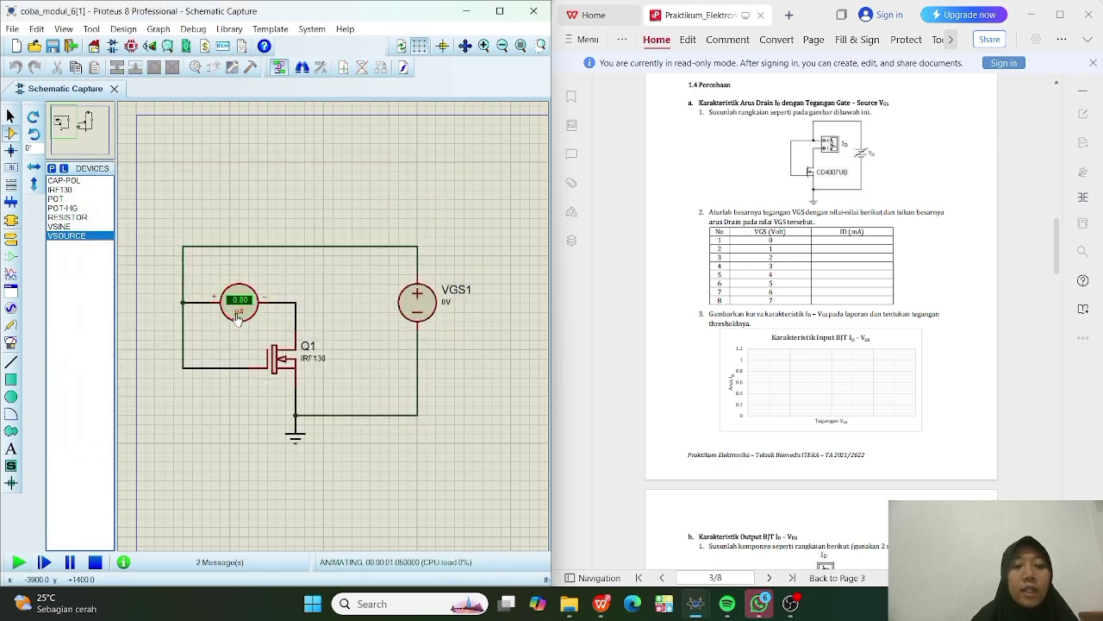
pyautogui.click(94, 562)
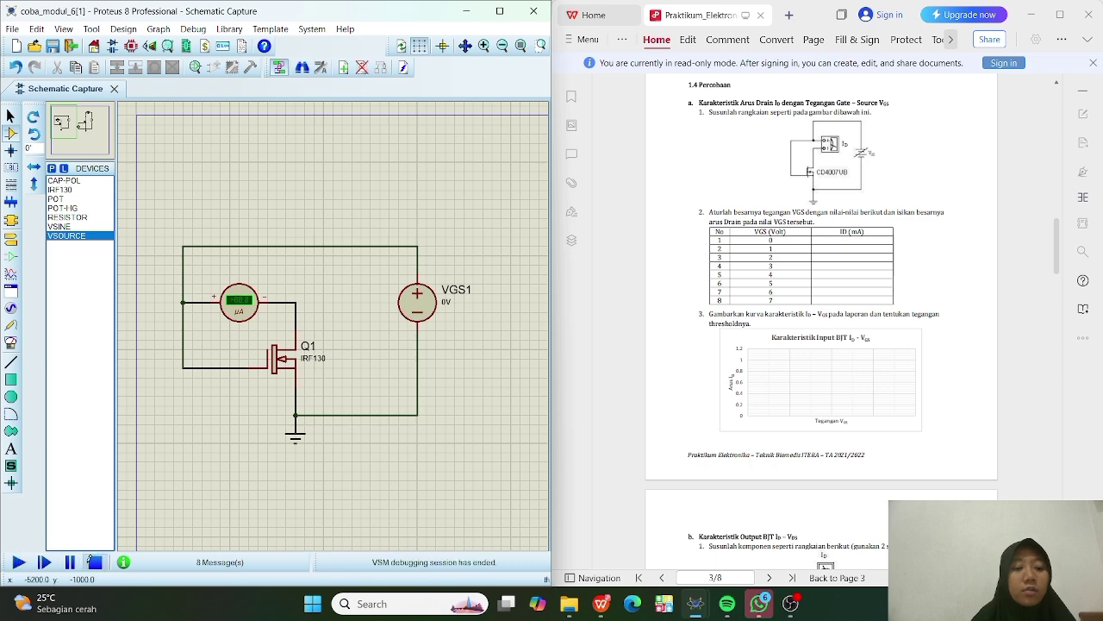
# Set the VGS1 source to 1V and simulate the circuit briefly to read the drain current
pyautogui.click(454, 309)
pyautogui.click(454, 309)
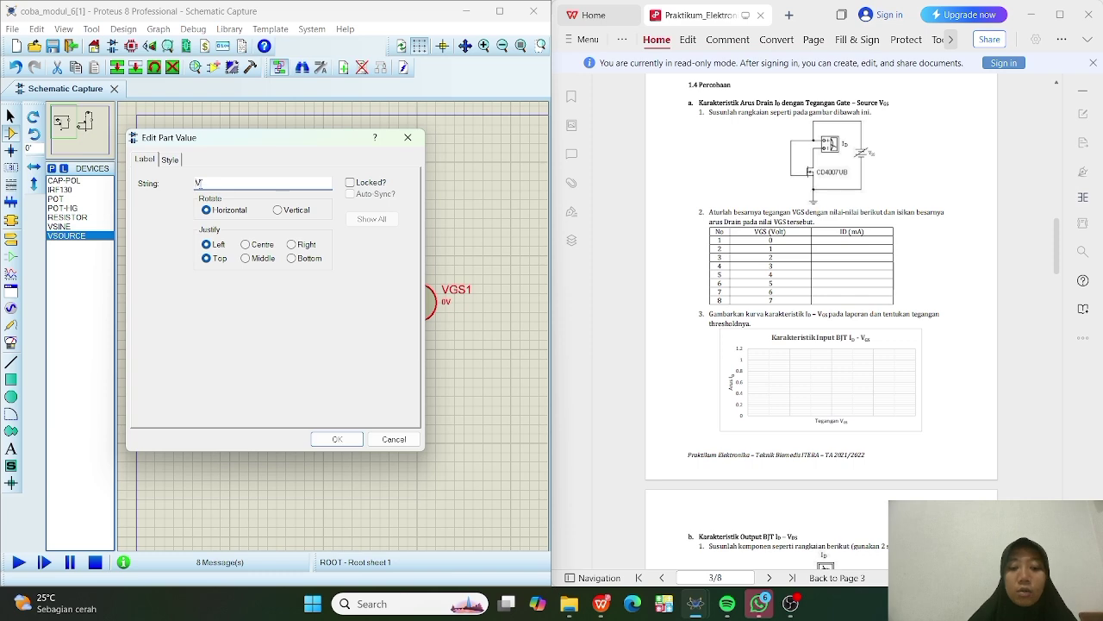
pyautogui.write('1V')
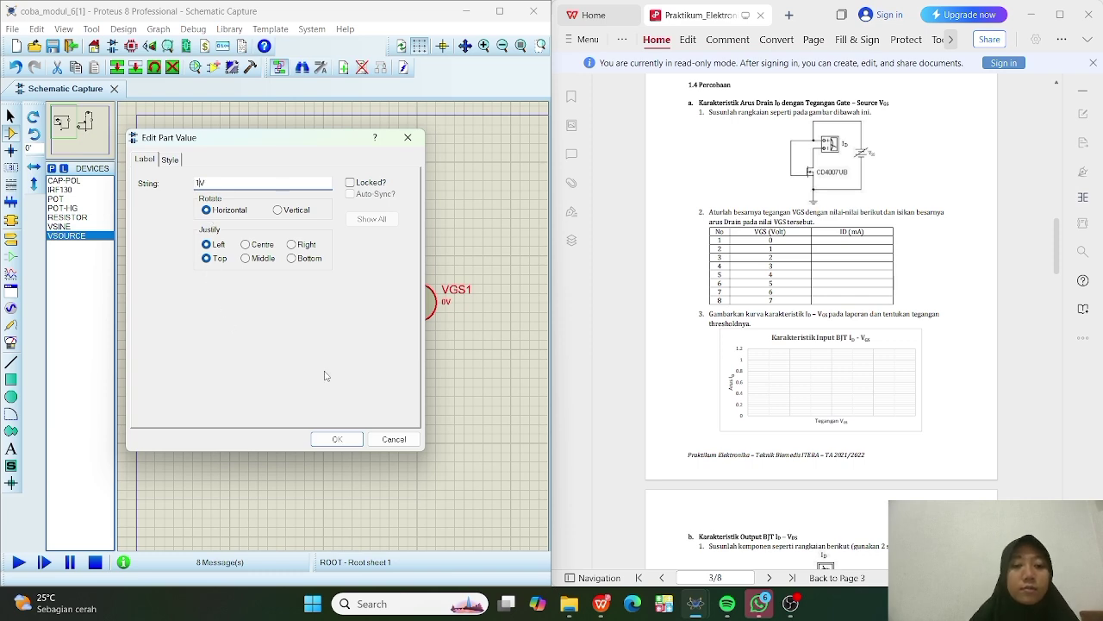
pyautogui.click(337, 439)
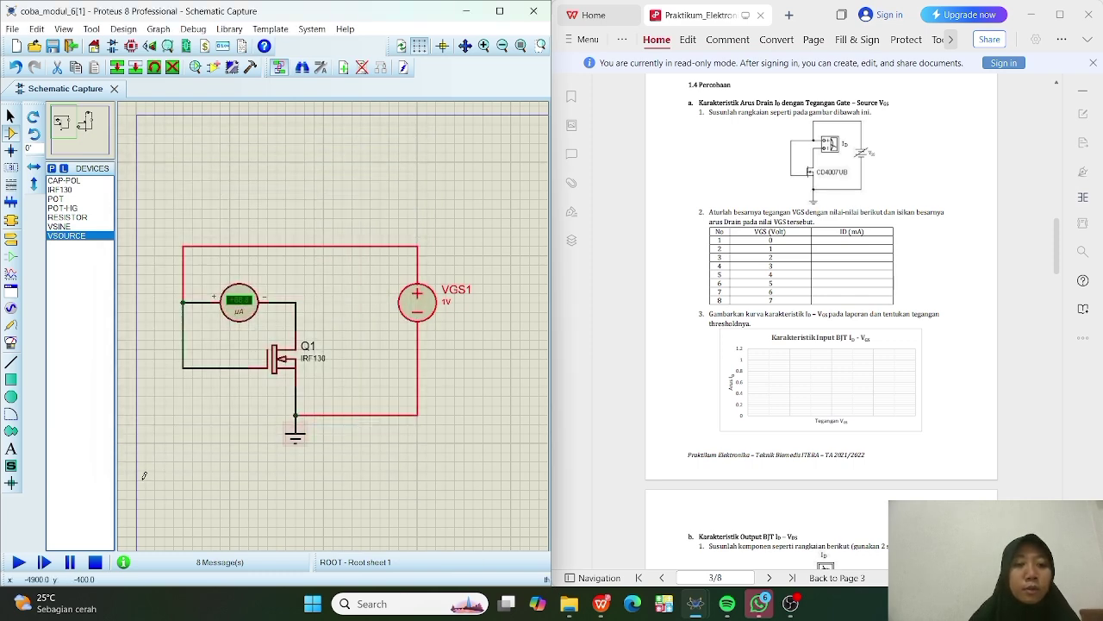
pyautogui.click(18, 562)
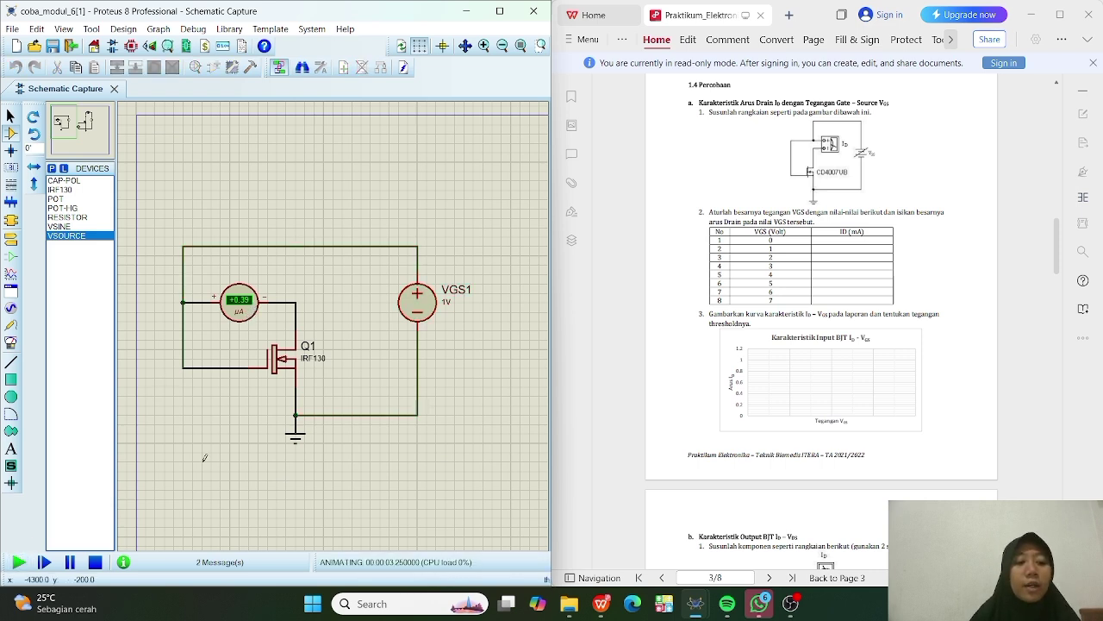
pyautogui.click(96, 562)
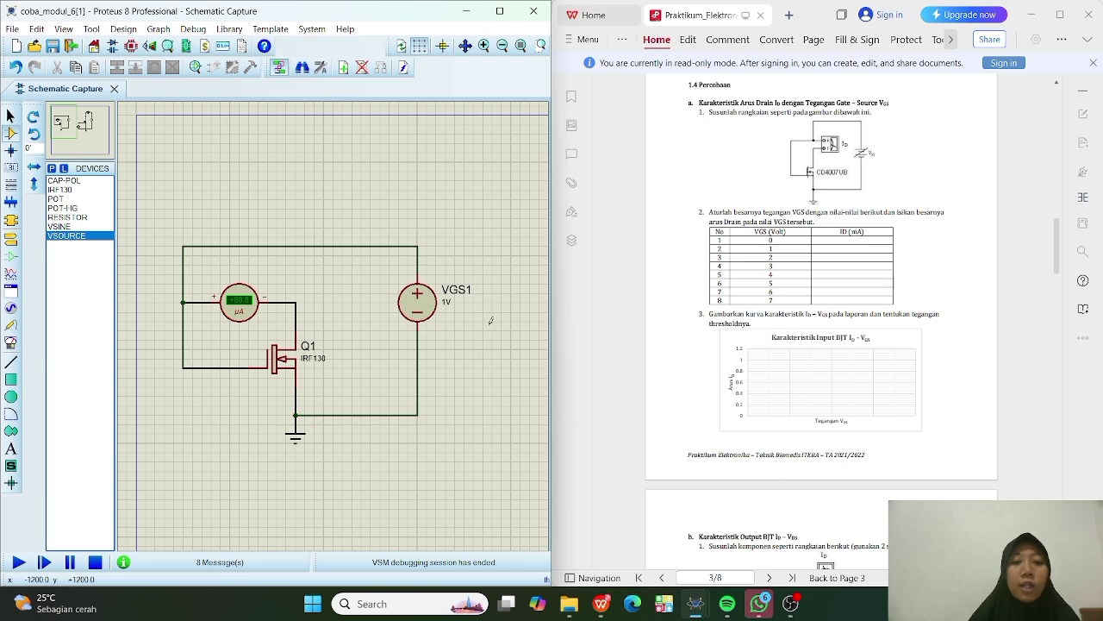
# Set the VGS1 source voltage in the Q1 circuit to 2V
pyautogui.click(450, 312)
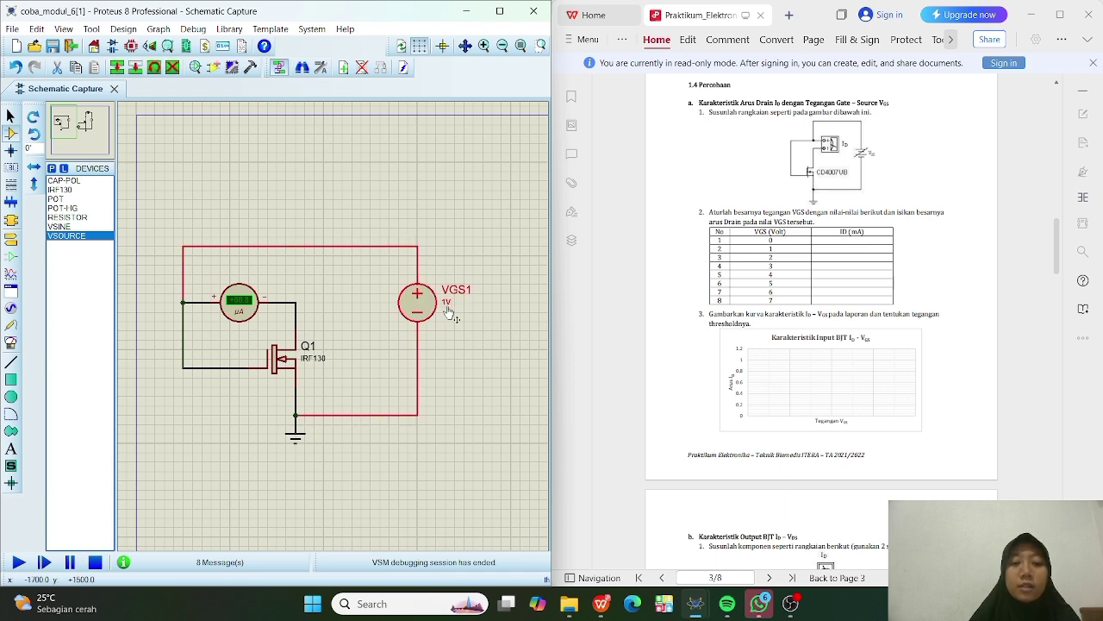
pyautogui.doubleClick(449, 312)
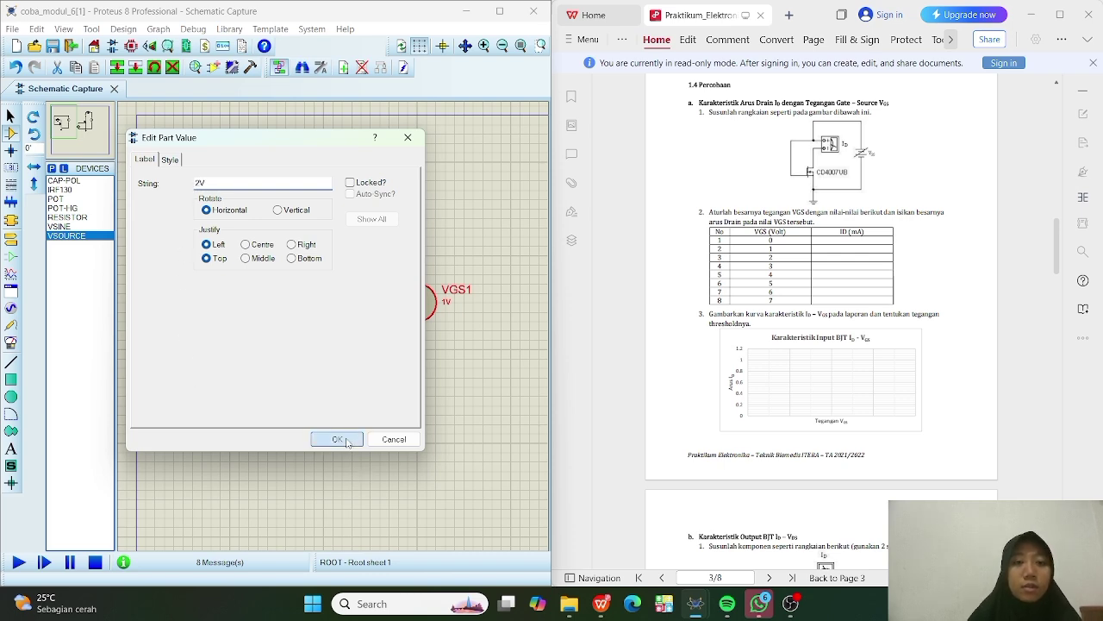
pyautogui.click(340, 439)
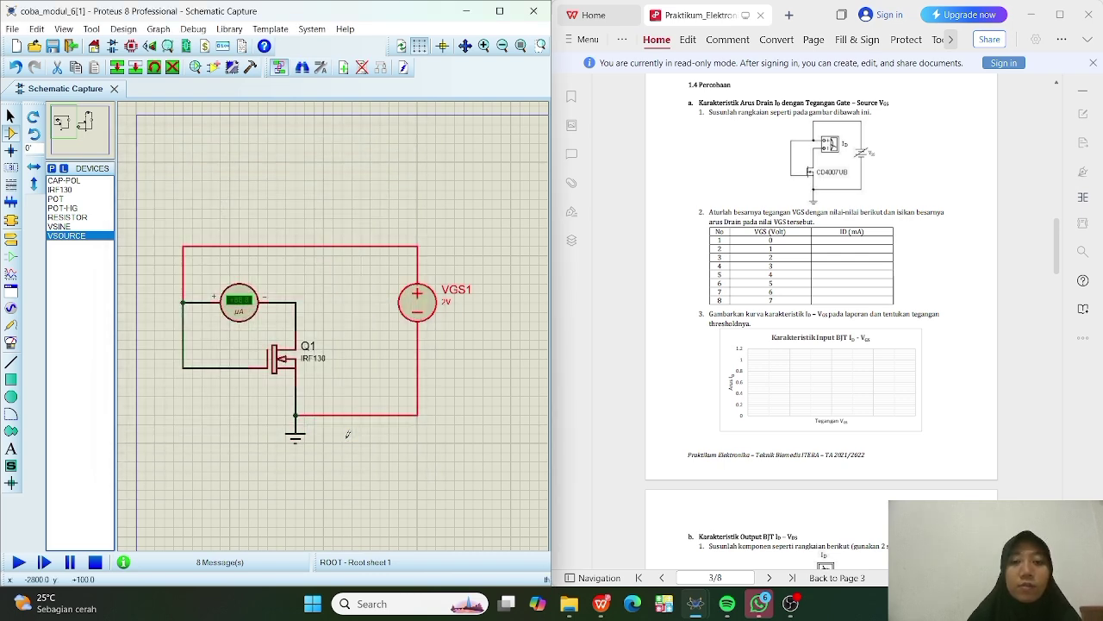
# Maximize the schematic window and simulate the Q1 circuit briefly at 2V to read the ammeter
pyautogui.click(498, 12)
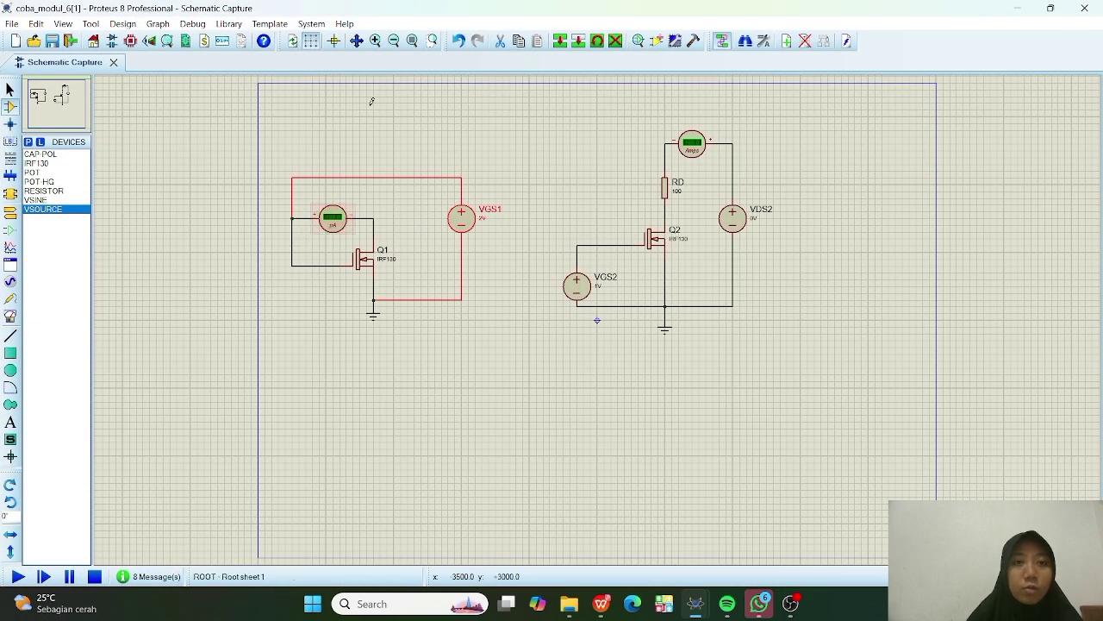
pyautogui.click(376, 42)
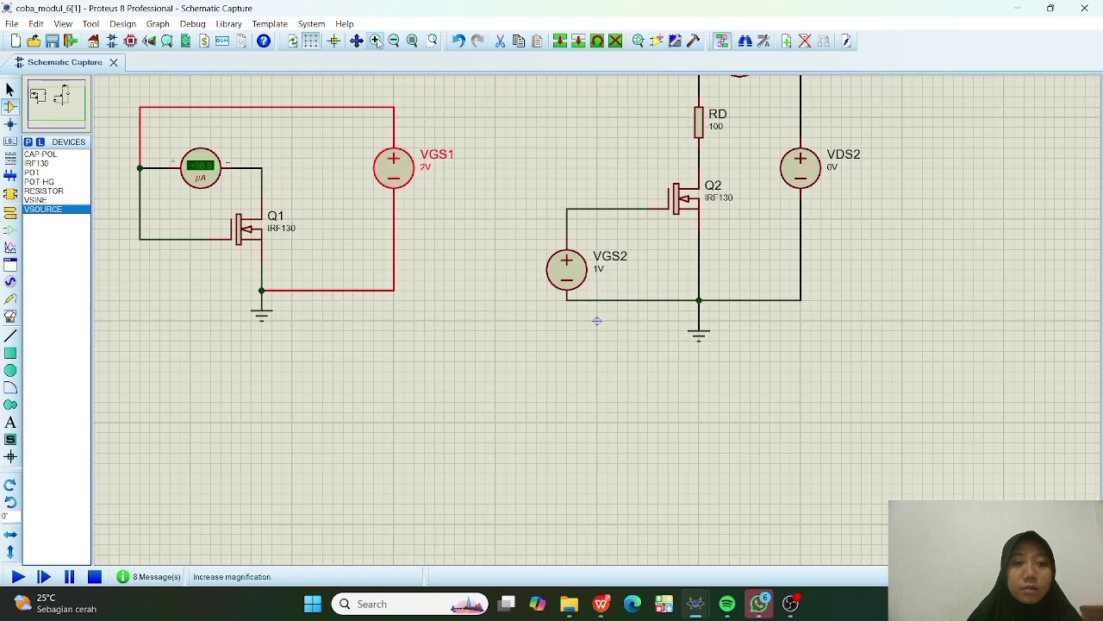
pyautogui.moveTo(36, 110); pyautogui.dragTo(36, 94)
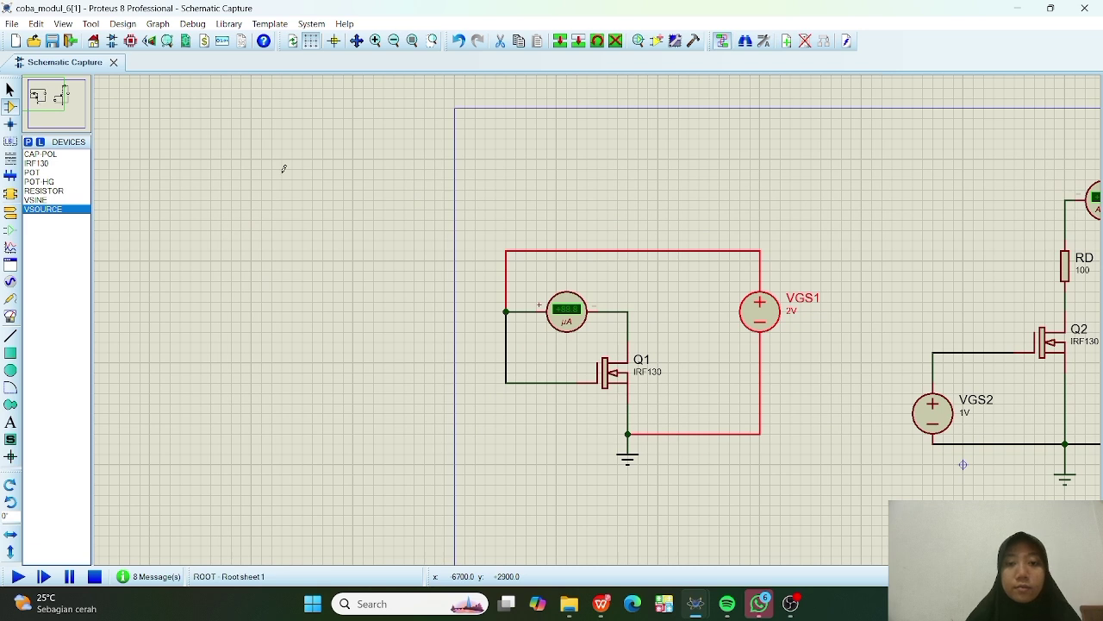
pyautogui.click(19, 576)
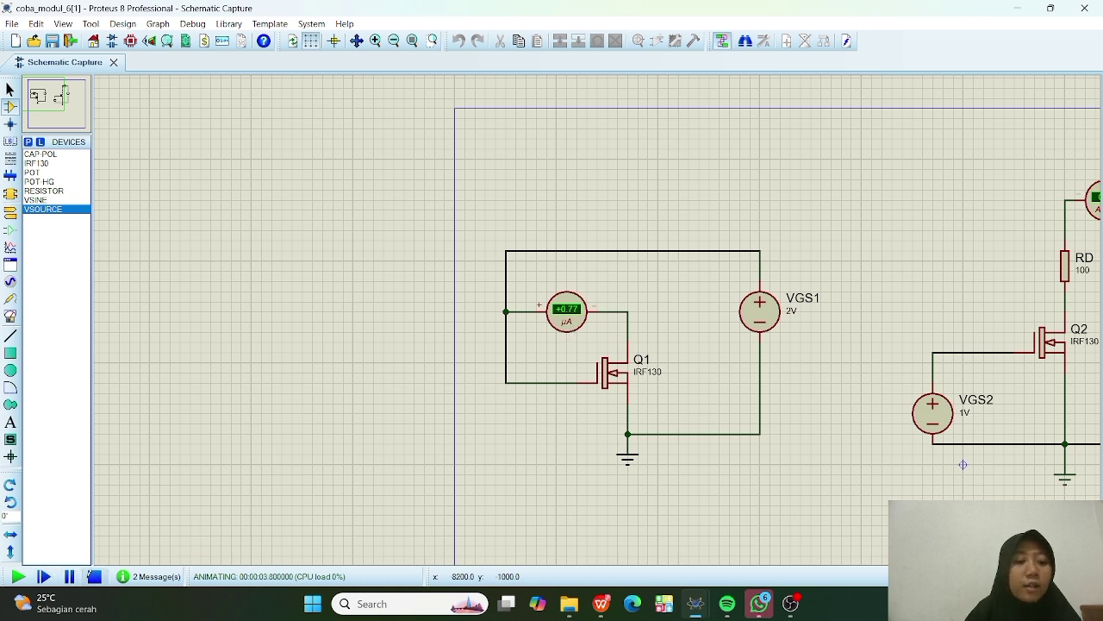
pyautogui.click(95, 577)
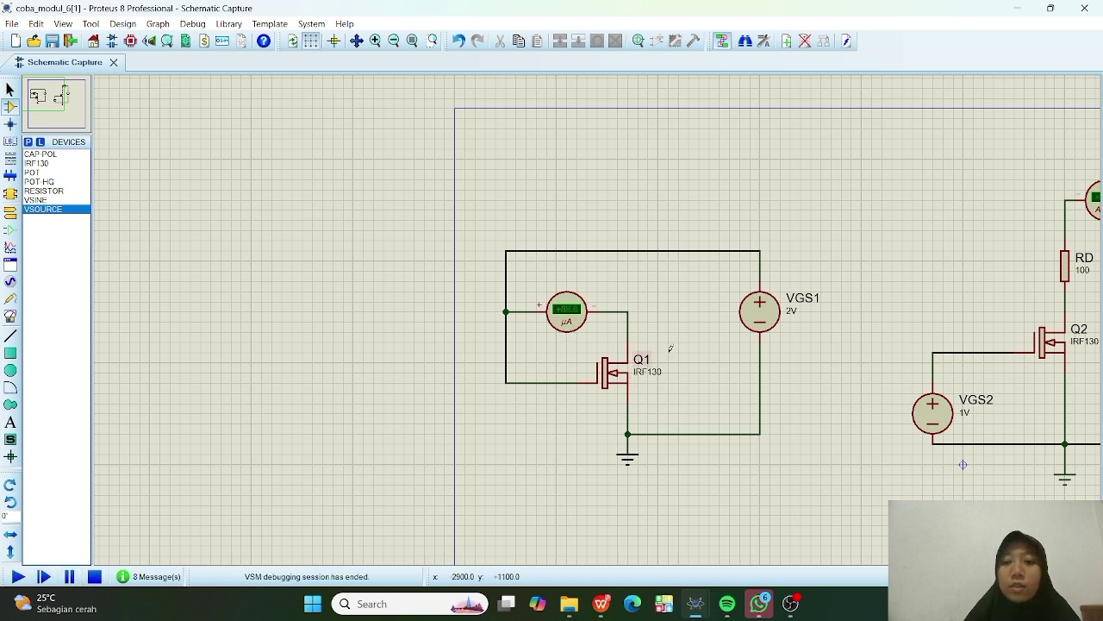
# Set the VGS1 source to 7V and run the simulation briefly to read the drain current
pyautogui.doubleClick(790, 313)
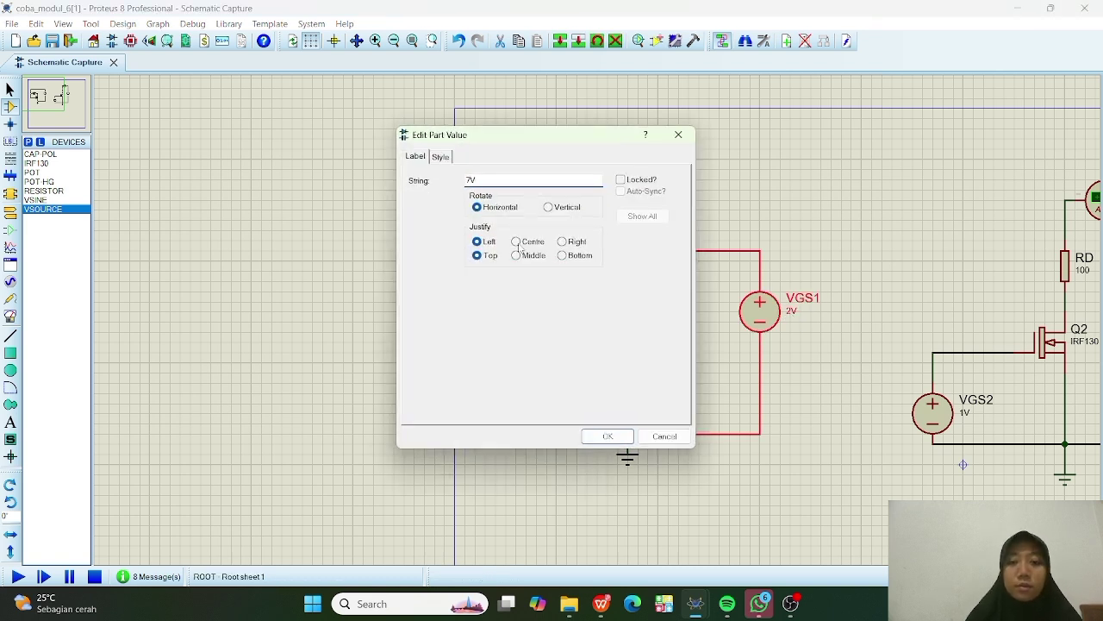
pyautogui.write('7V')
pyautogui.click(608, 436)
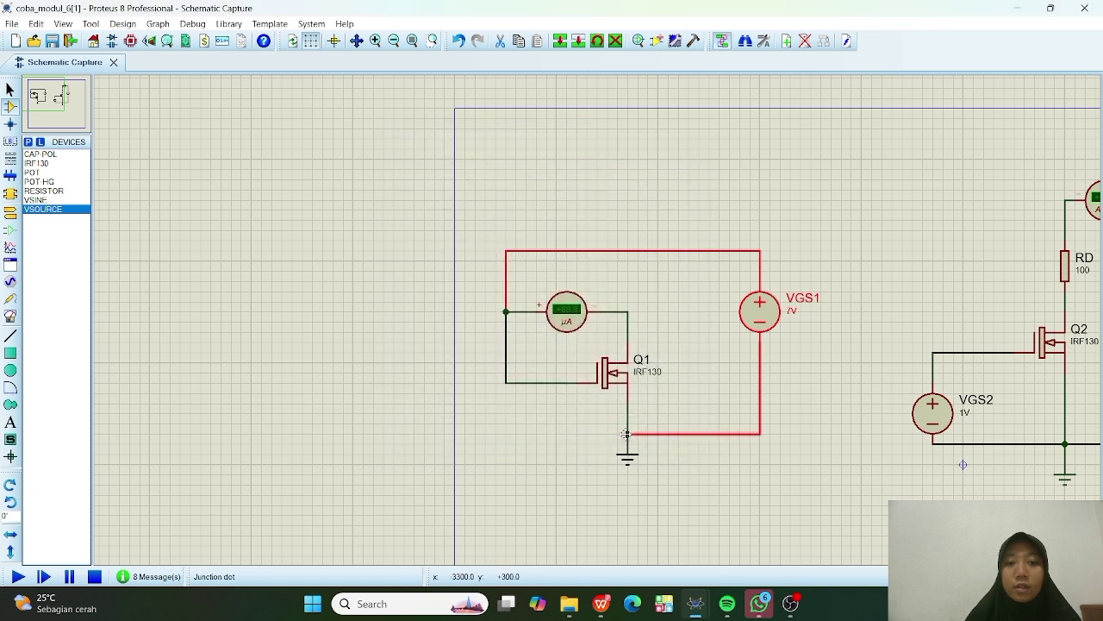
pyautogui.click(18, 576)
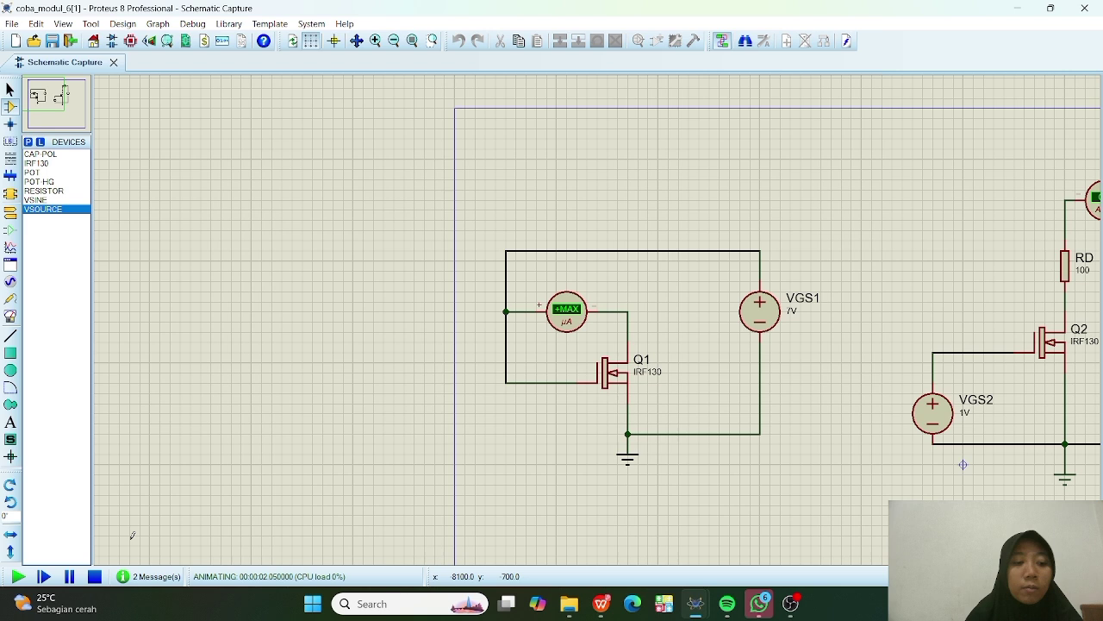
pyautogui.click(95, 576)
# Change the Q1 circuit ammeter's display range to Amps and restart the simulation at 7V
pyautogui.doubleClick(578, 337)
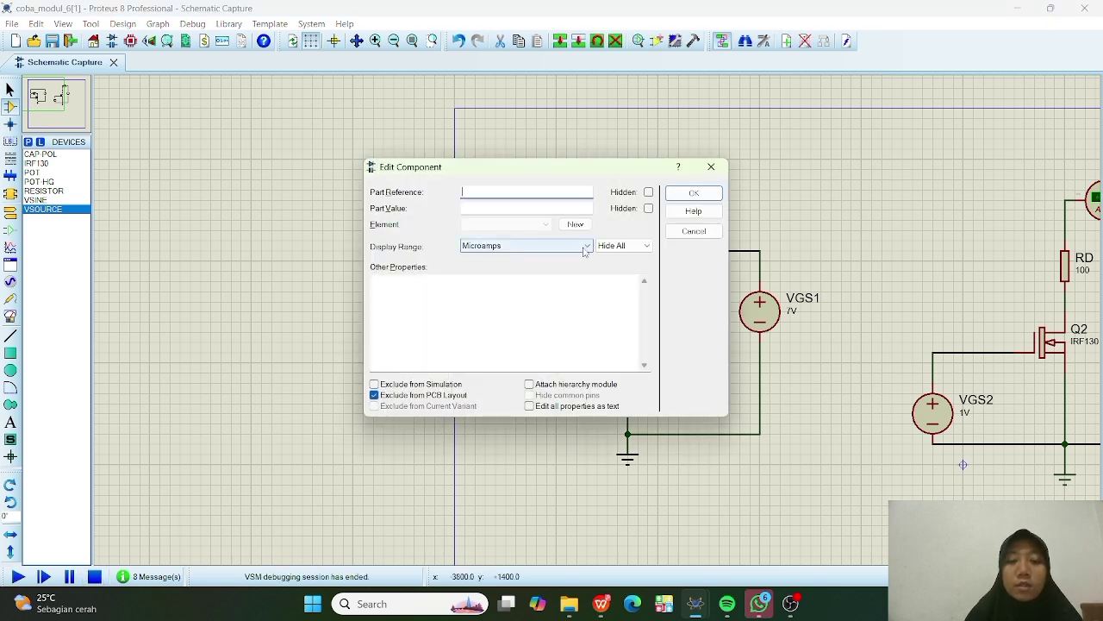
pyautogui.click(583, 248)
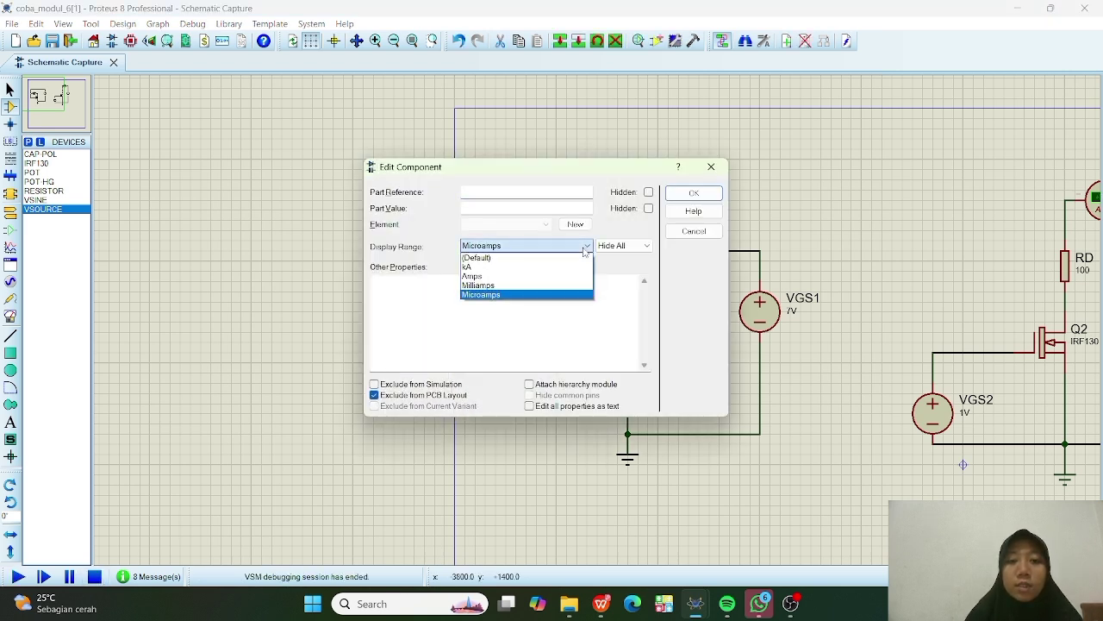
pyautogui.click(543, 277)
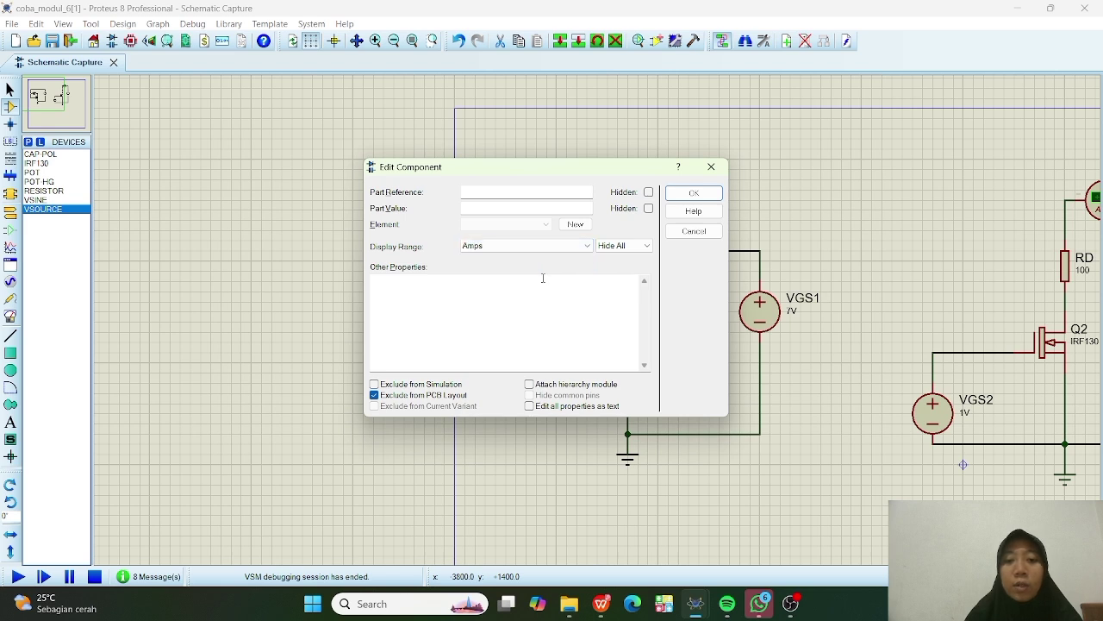
pyautogui.click(695, 194)
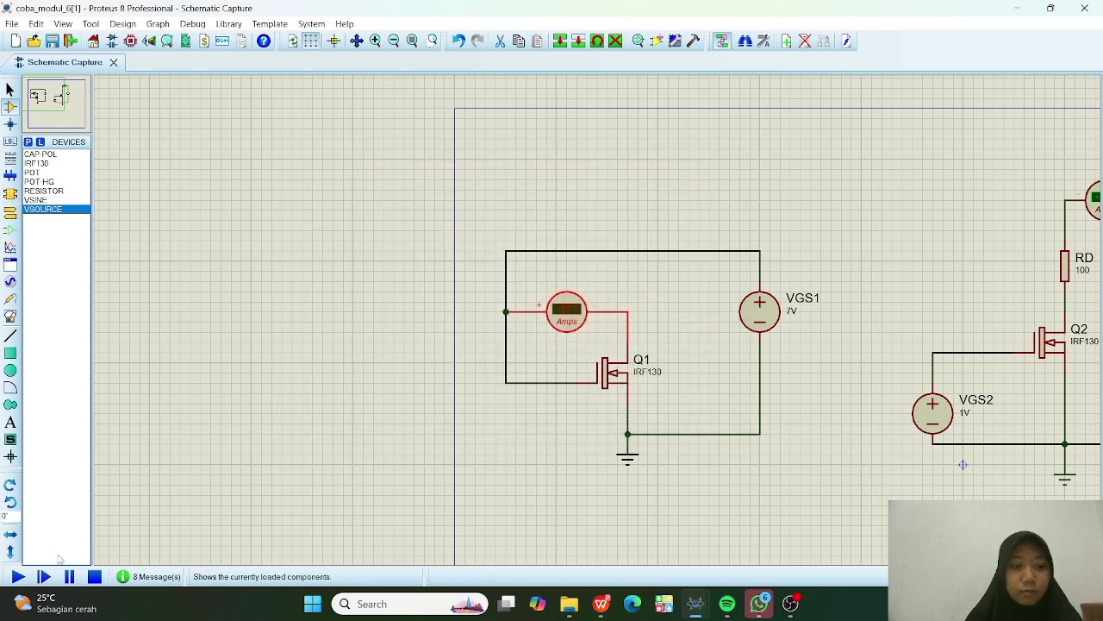
pyautogui.click(17, 576)
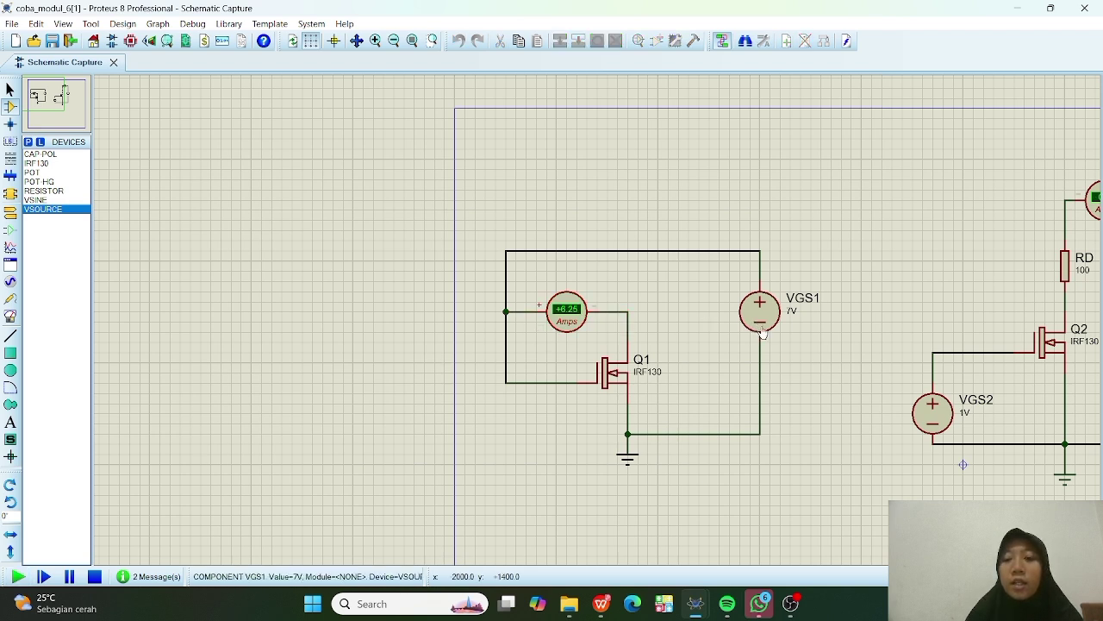
# Stop the Q1 circuit simulation and switch to the lab module document in WPS Office
pyautogui.click(95, 577)
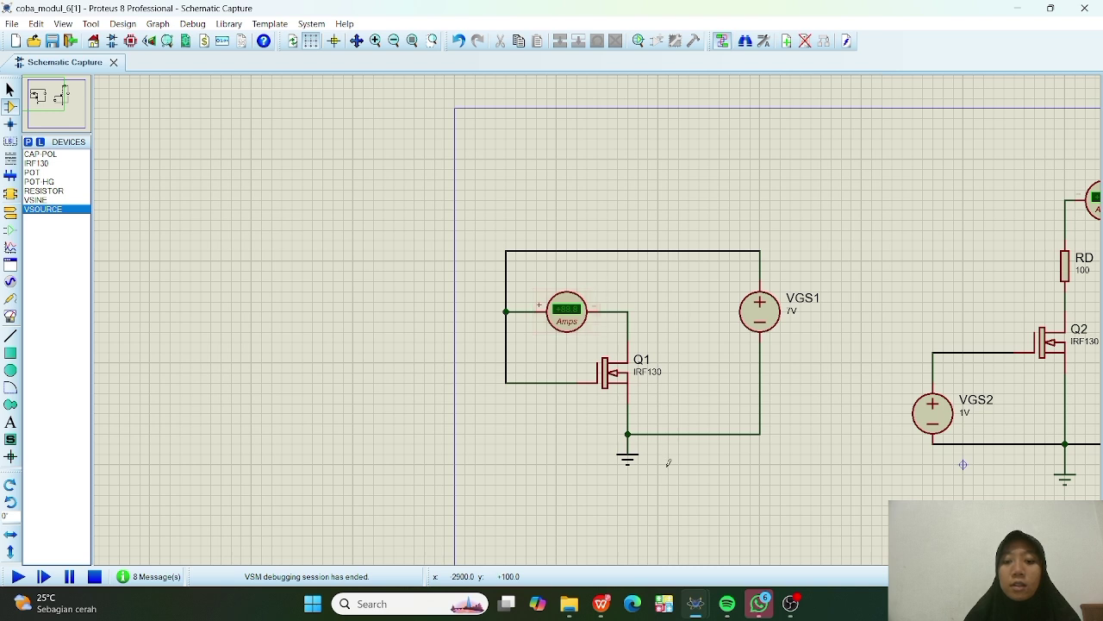
pyautogui.click(601, 603)
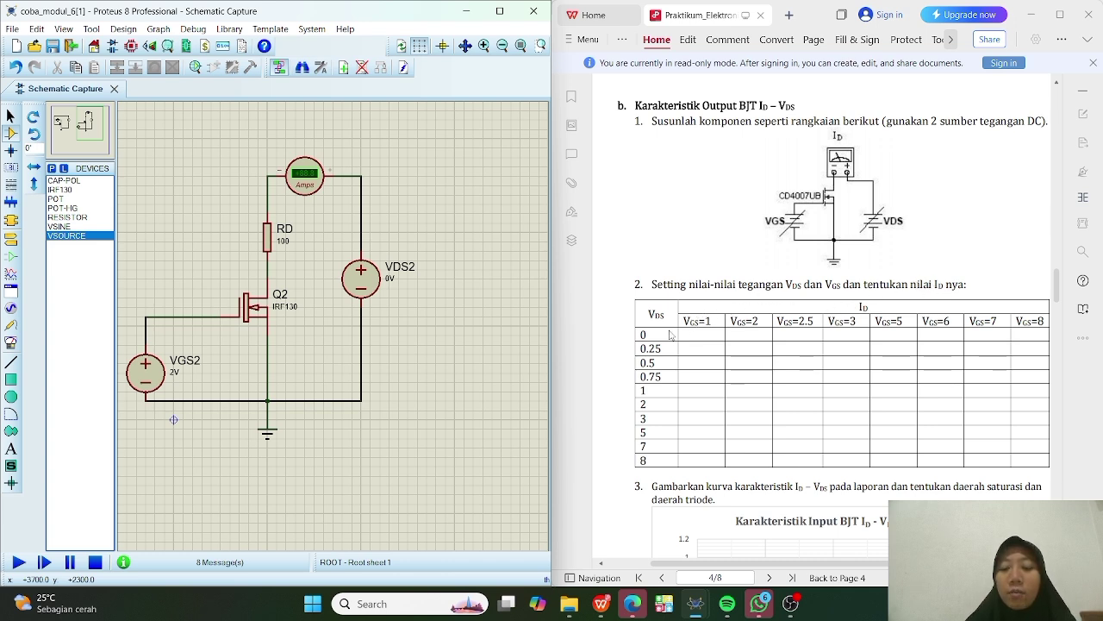
# Set the VGS2 source in the Q2 circuit to 1V and simulate briefly to read the drain current
pyautogui.doubleClick(174, 377)
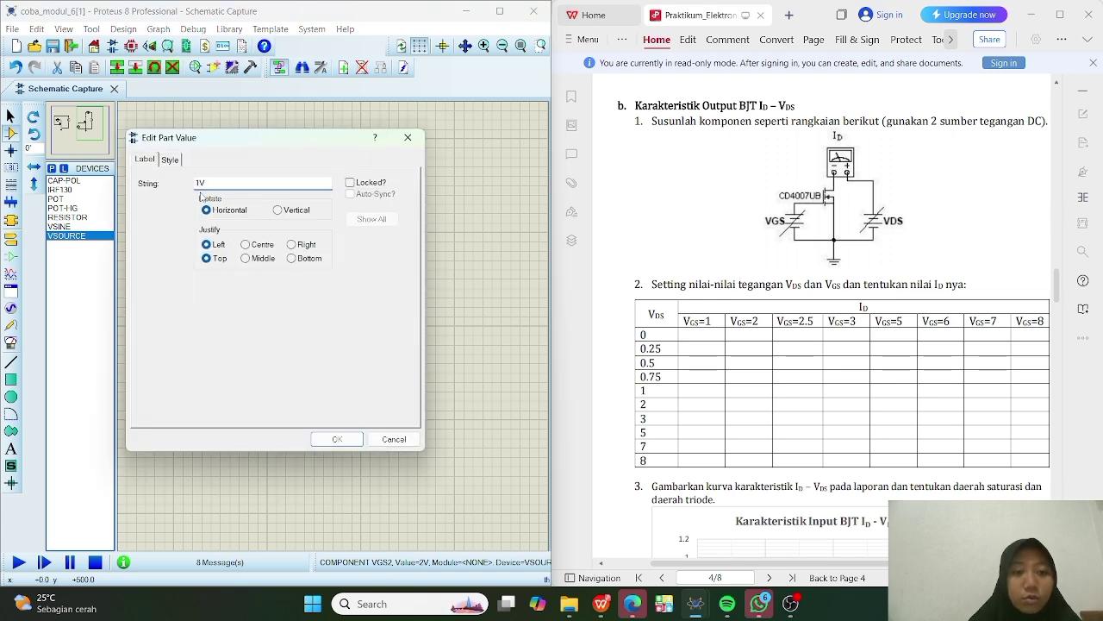
pyautogui.click(348, 439)
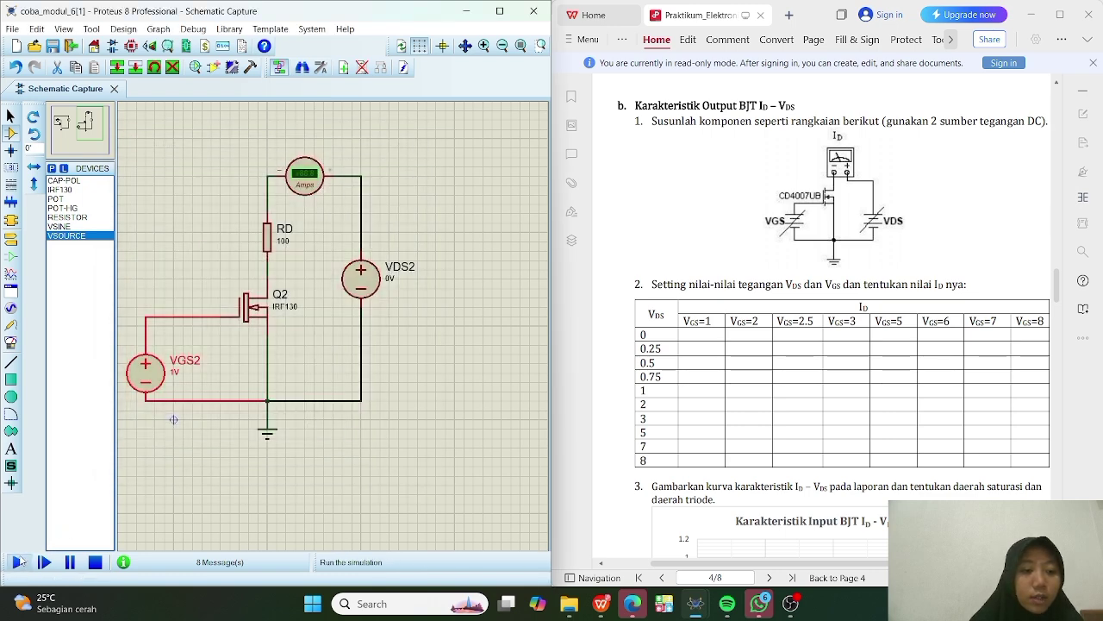
pyautogui.click(19, 562)
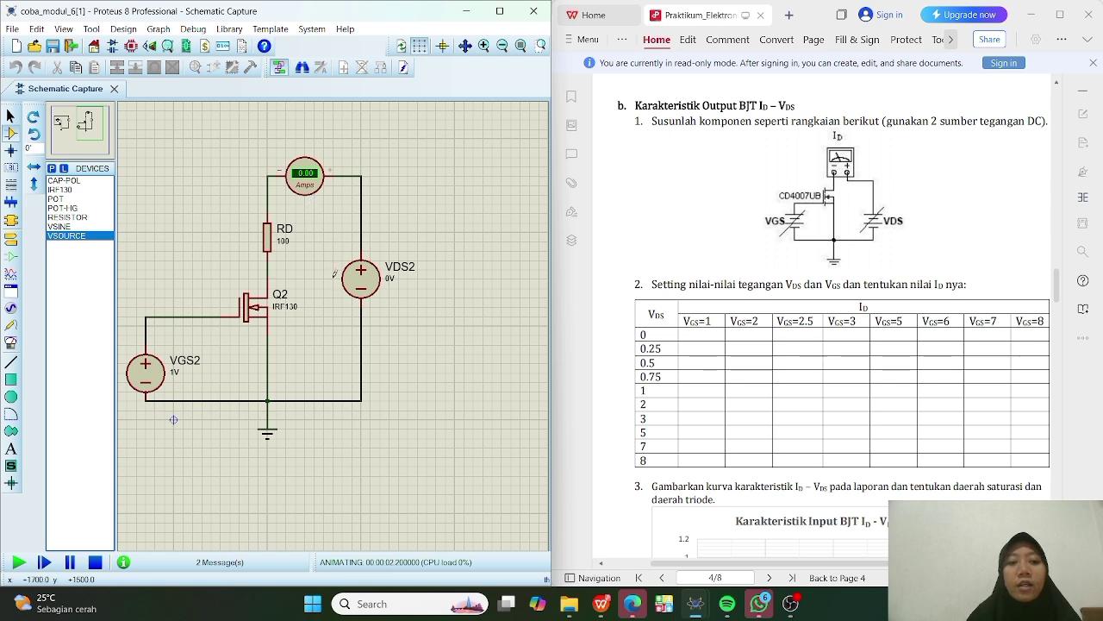
pyautogui.click(95, 561)
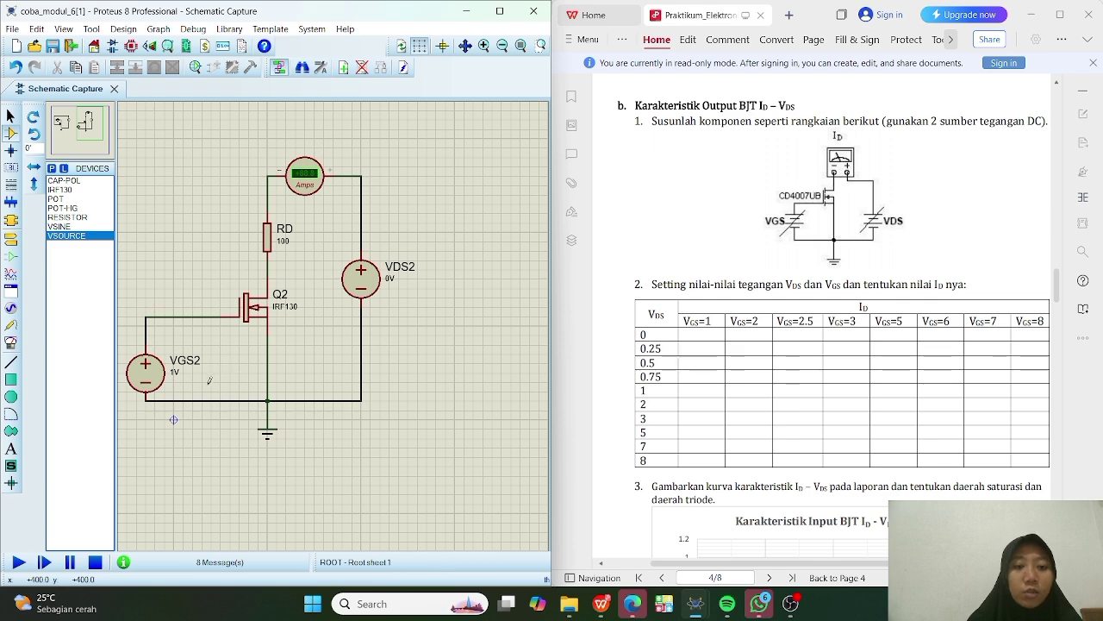
# Set the VGS2 source to 2V and run the simulation briefly to read the Q2 ammeter
pyautogui.doubleClick(175, 373)
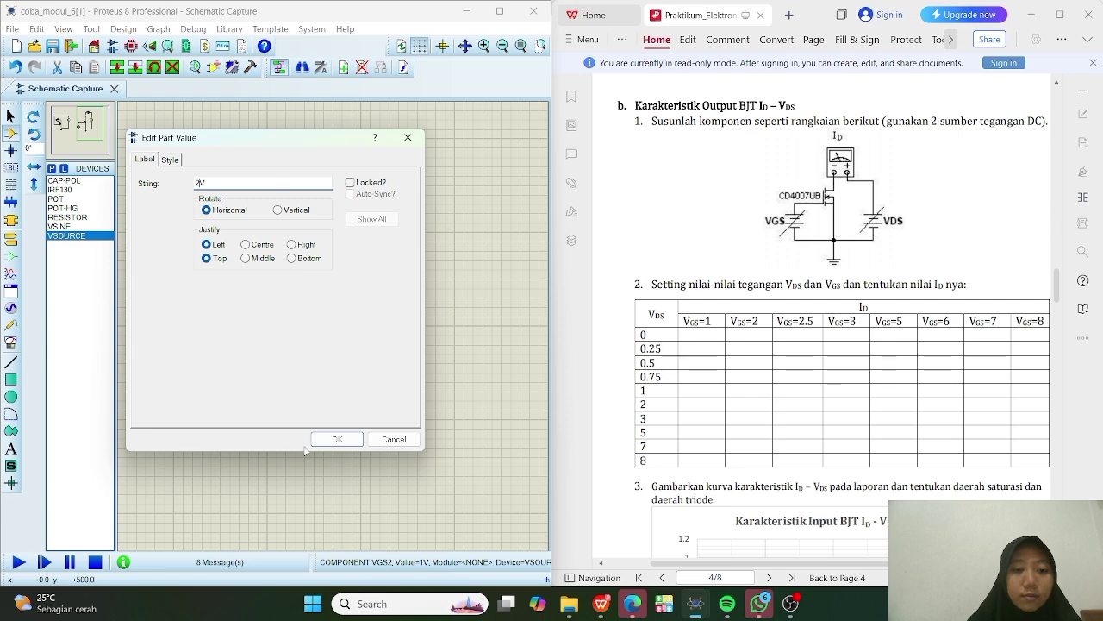
pyautogui.click(337, 440)
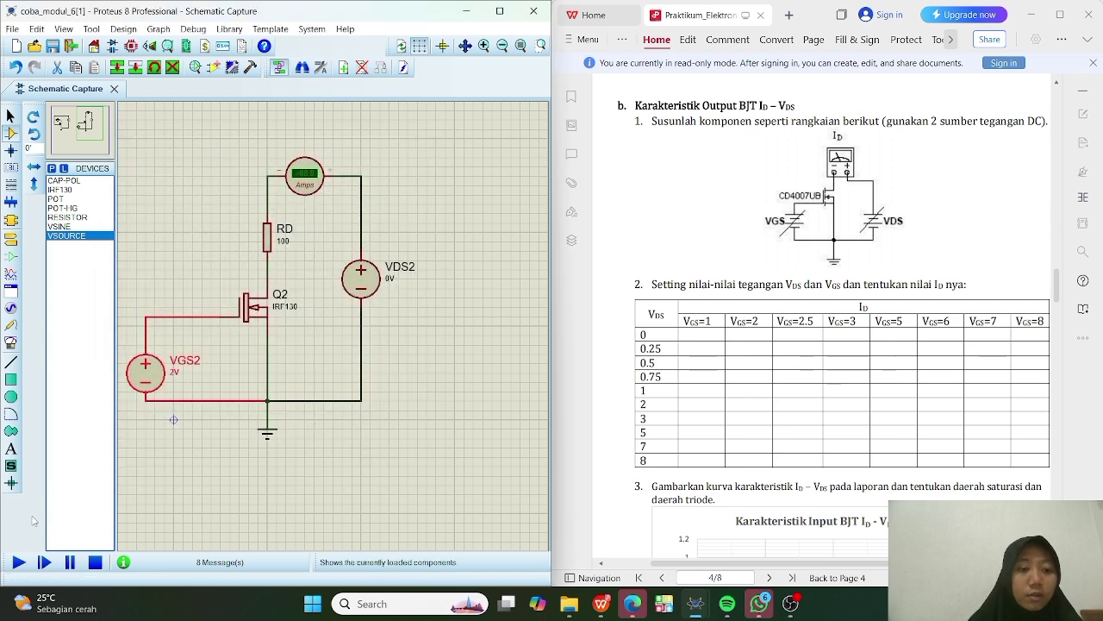
pyautogui.click(19, 562)
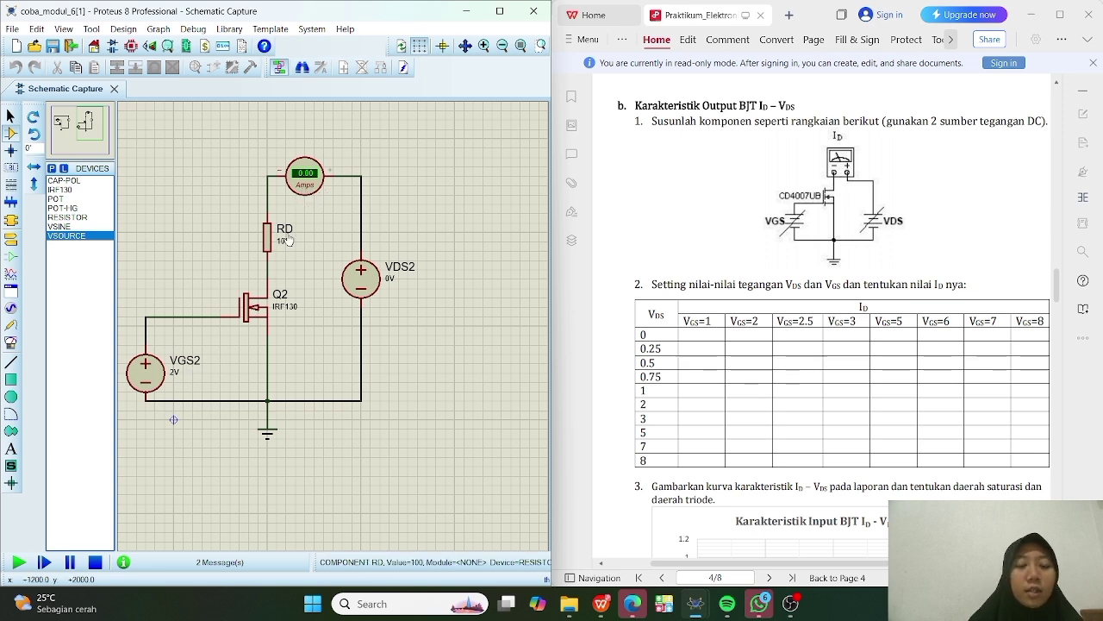
pyautogui.click(175, 380)
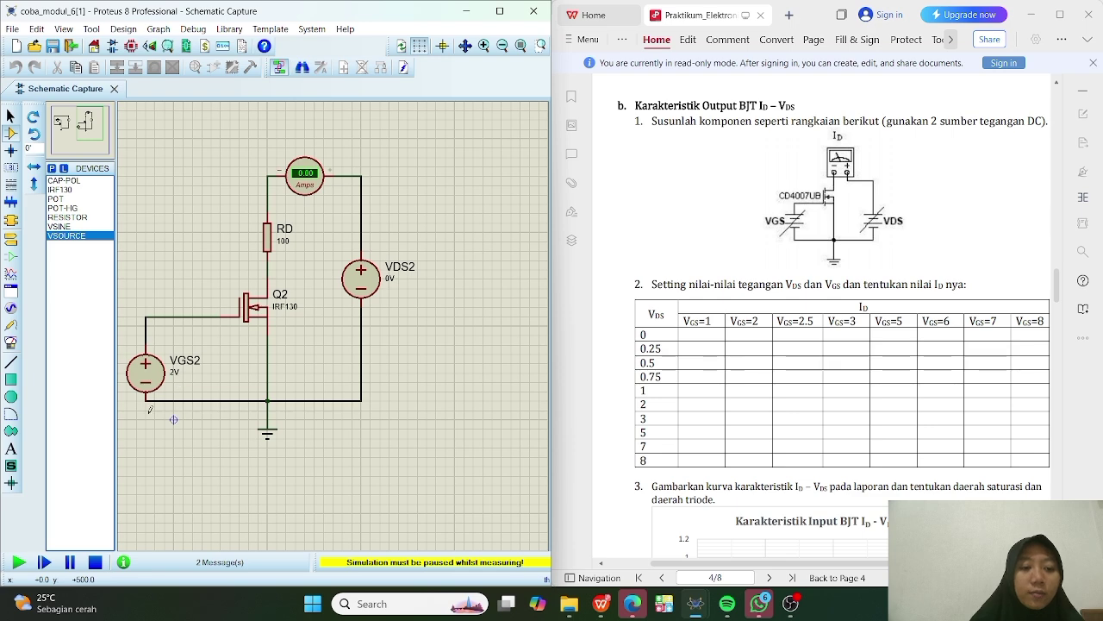
pyautogui.click(97, 562)
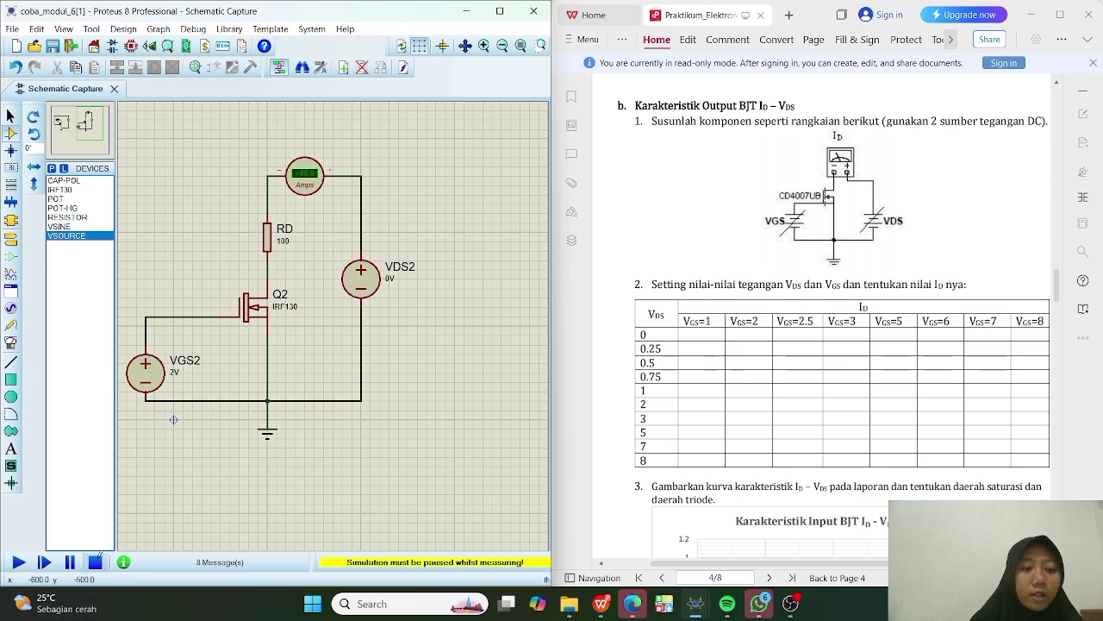
# Set the VGS2 source to 8V, simulate the Q2 circuit against the module's VDS = 0 row, and stop the run
pyautogui.doubleClick(175, 379)
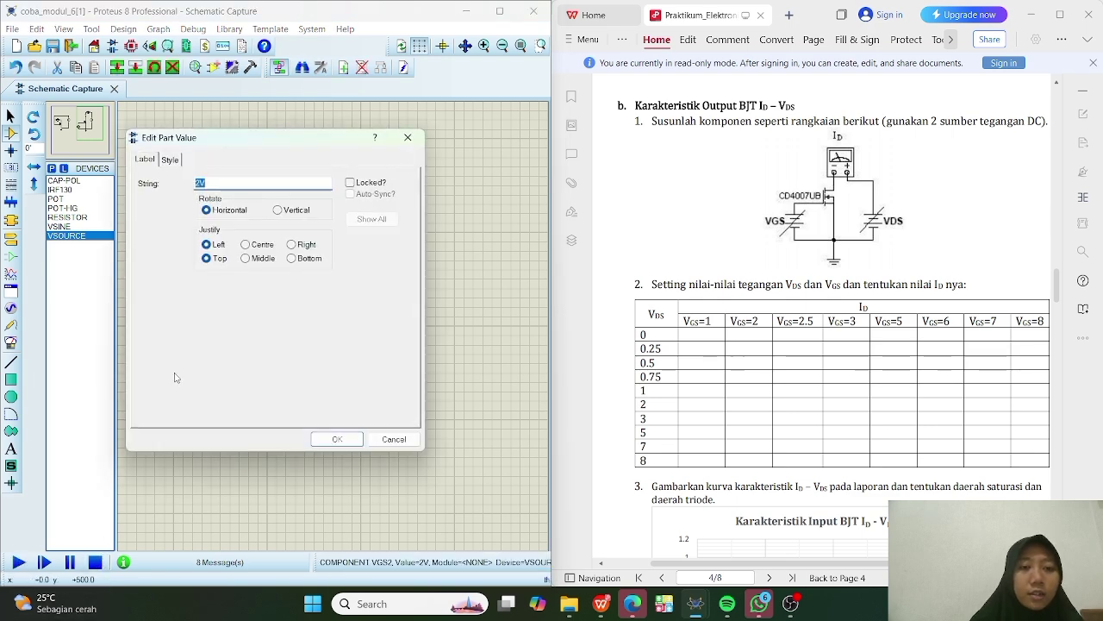
pyautogui.write('V')
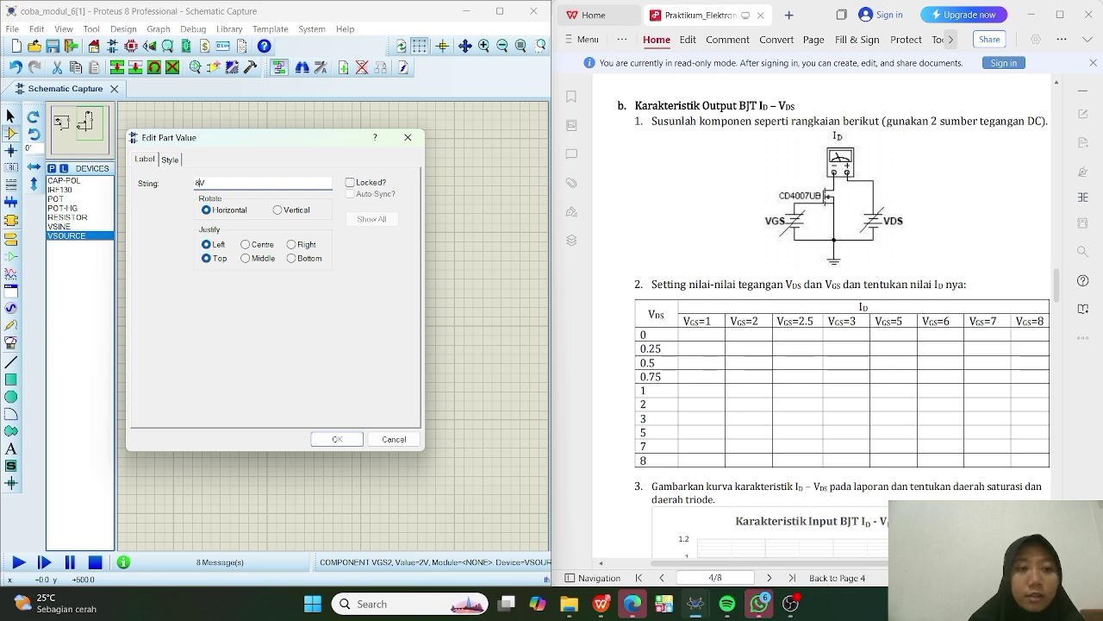
pyautogui.click(337, 438)
pyautogui.moveTo(39, 600)
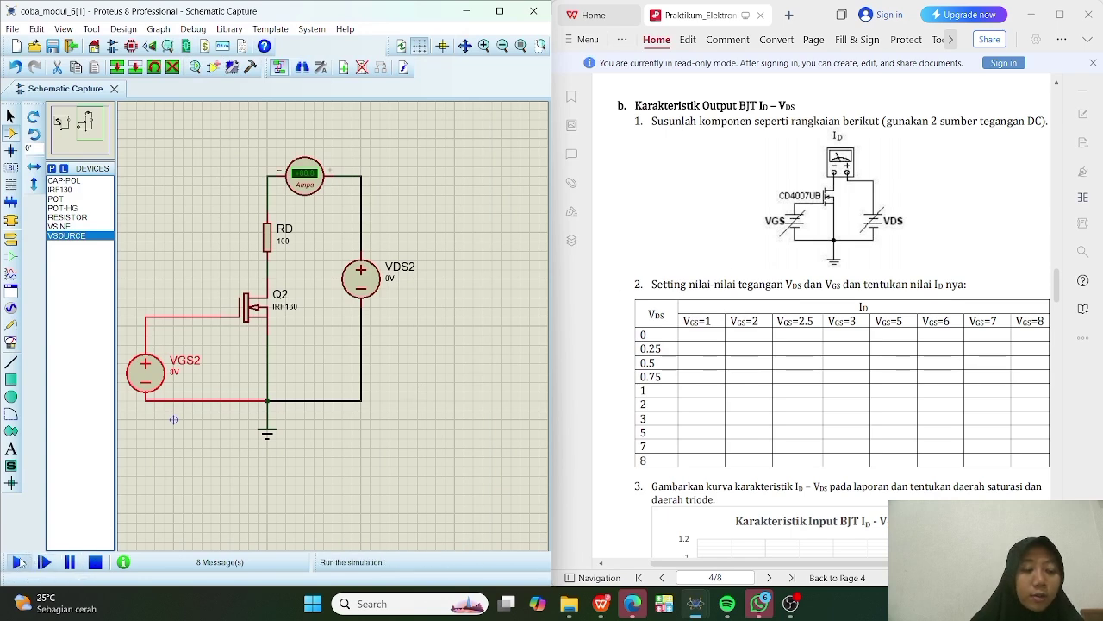
pyautogui.click(17, 562)
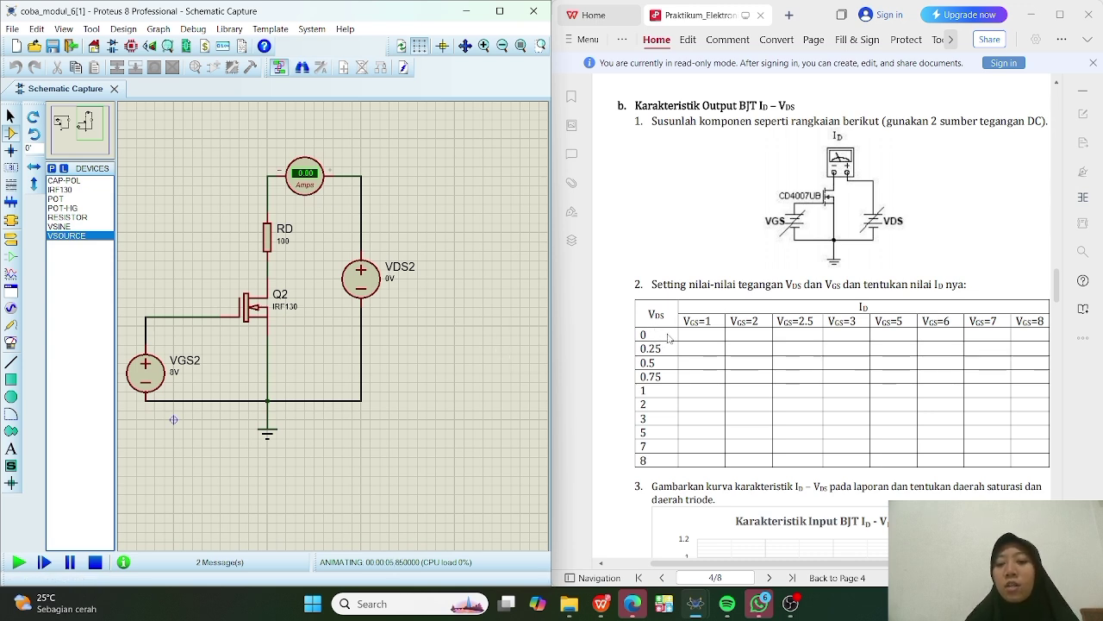
pyautogui.hscroll(2, 744, 345)
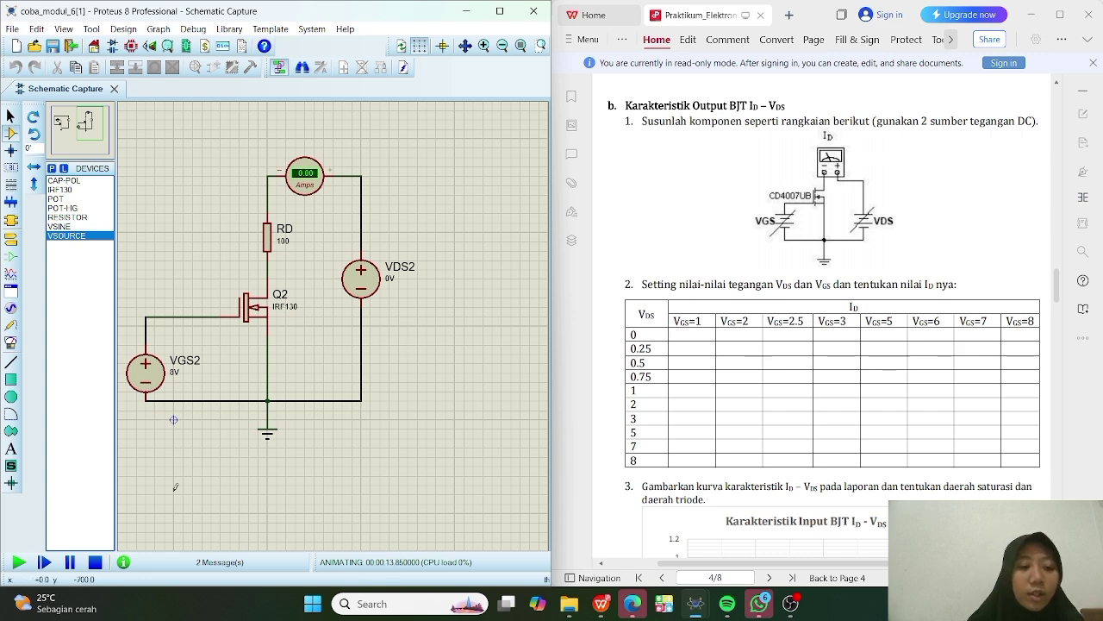
pyautogui.click(97, 563)
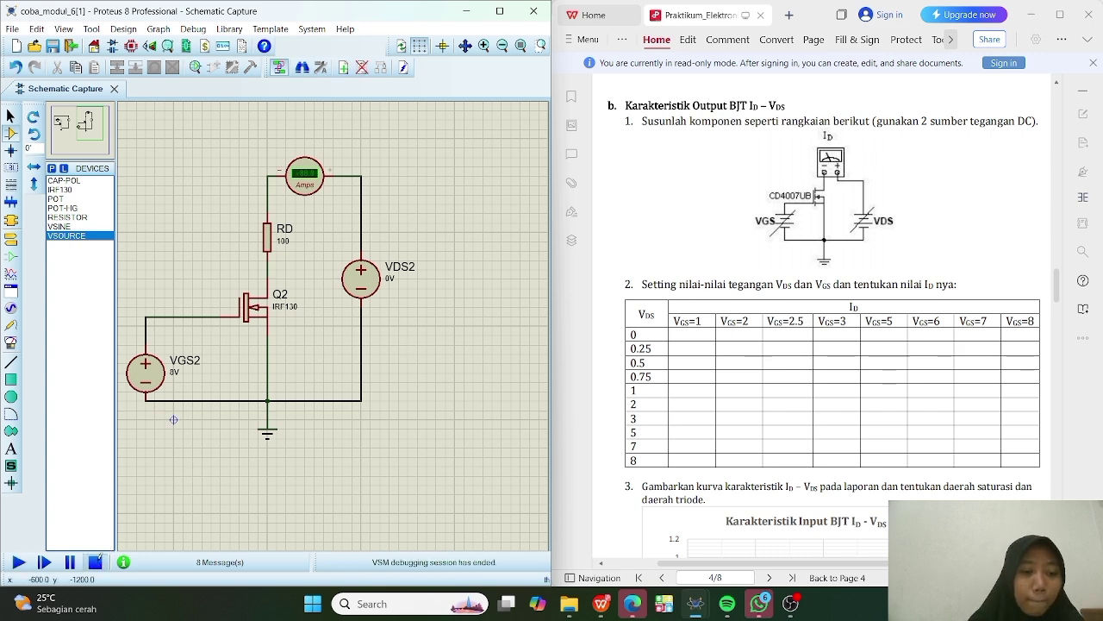
# Set the VDS2 source voltage in the Q2 circuit to 1V
pyautogui.doubleClick(391, 287)
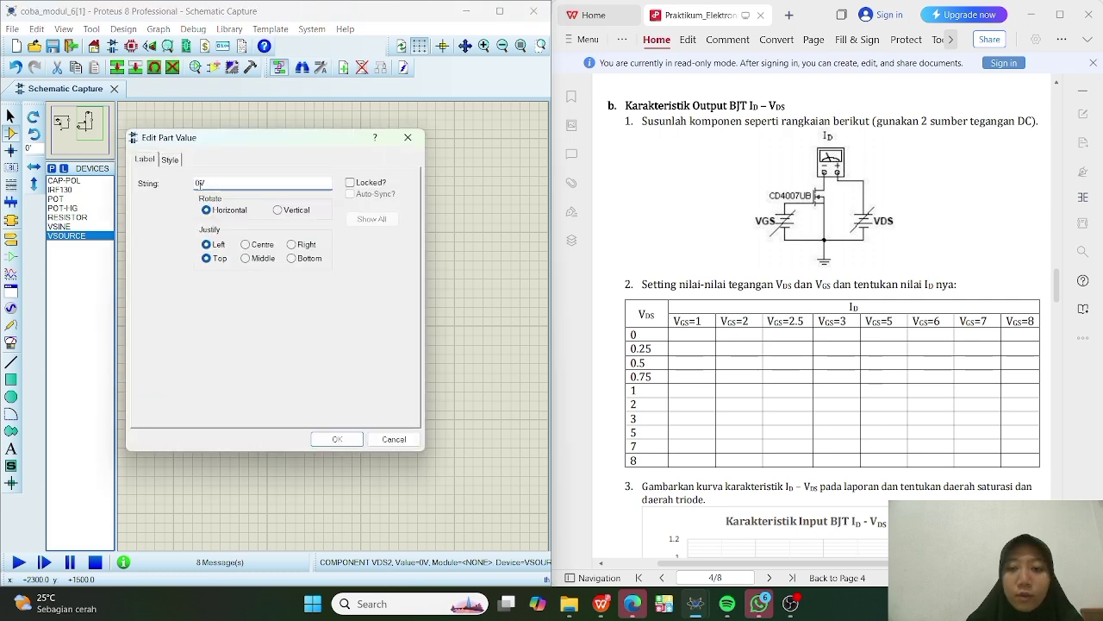
pyautogui.write('1')
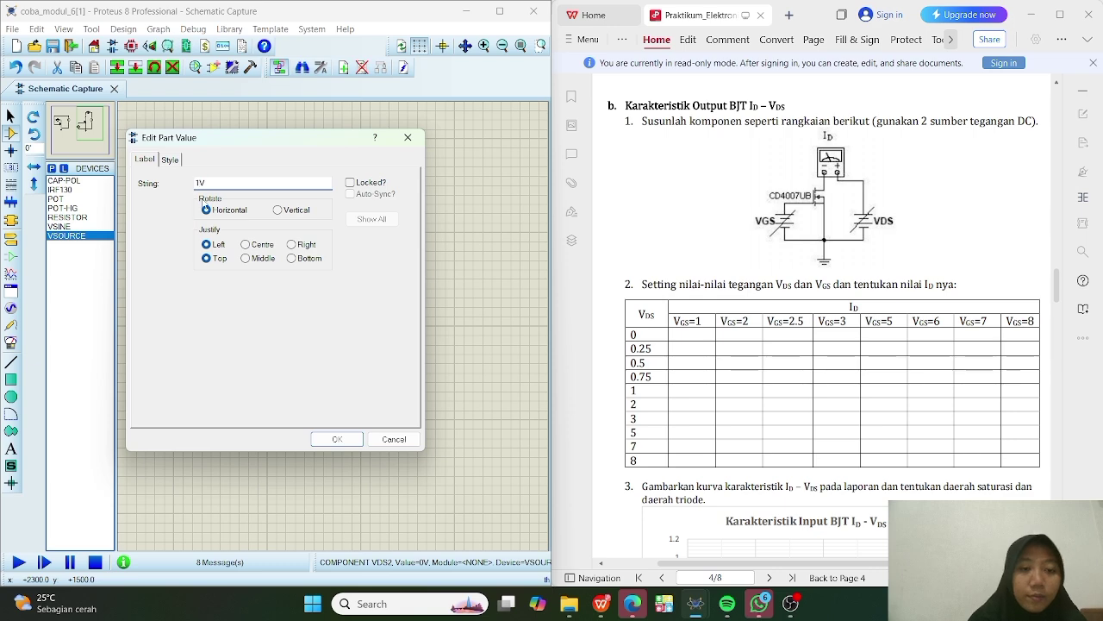
pyautogui.click(337, 438)
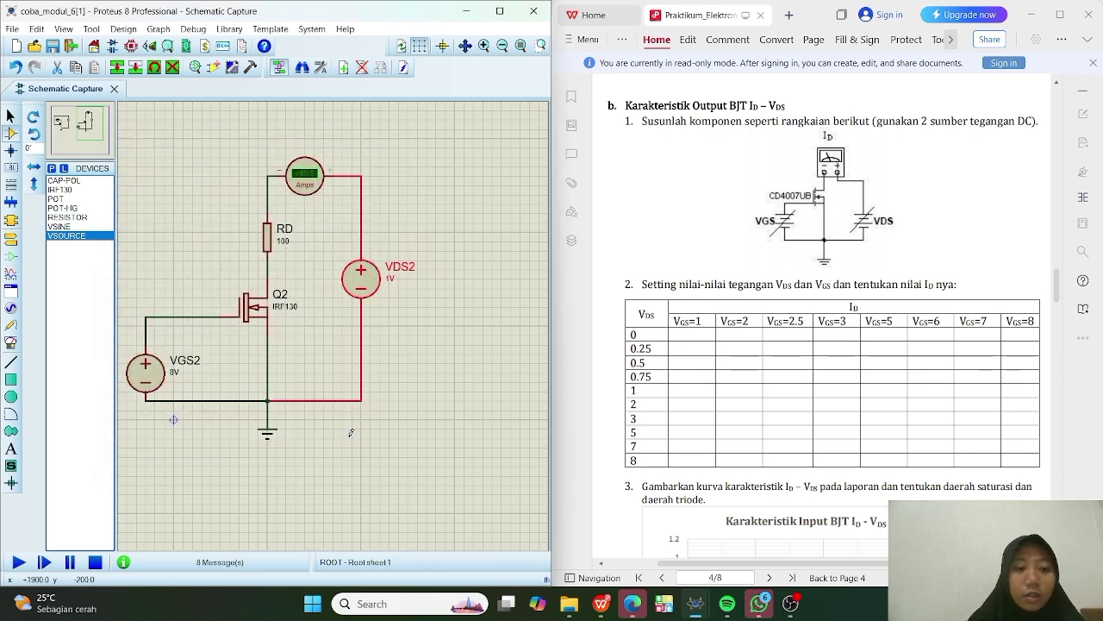
# Set the VGS2 source to 2V and simulate briefly to read the drain current with VDS2 at 1V
pyautogui.click(175, 382)
pyautogui.click(175, 382)
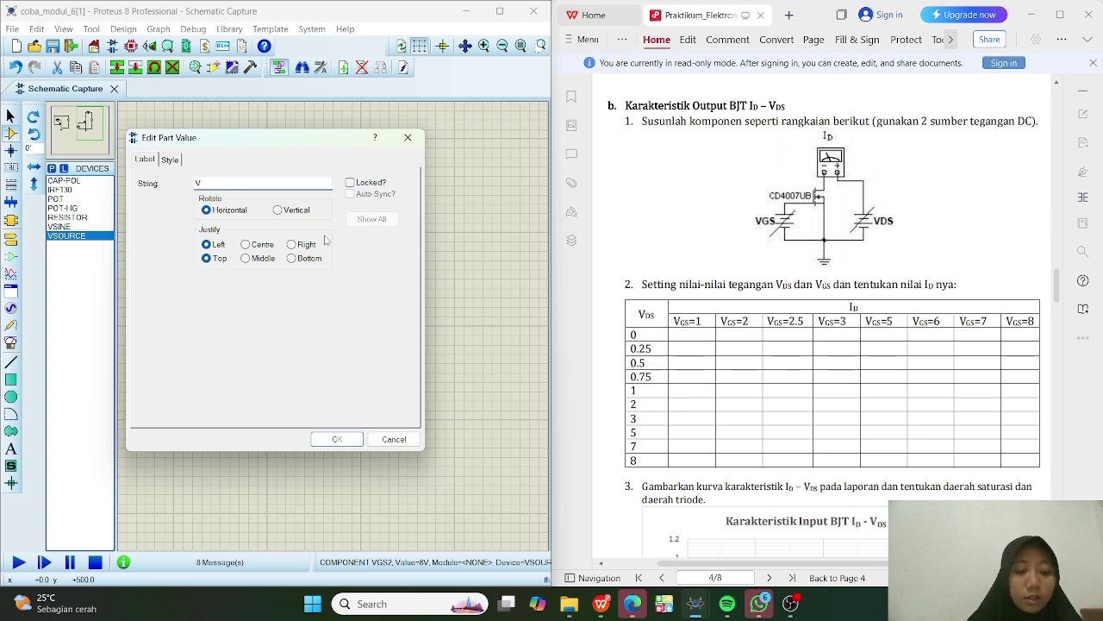
pyautogui.write('2')
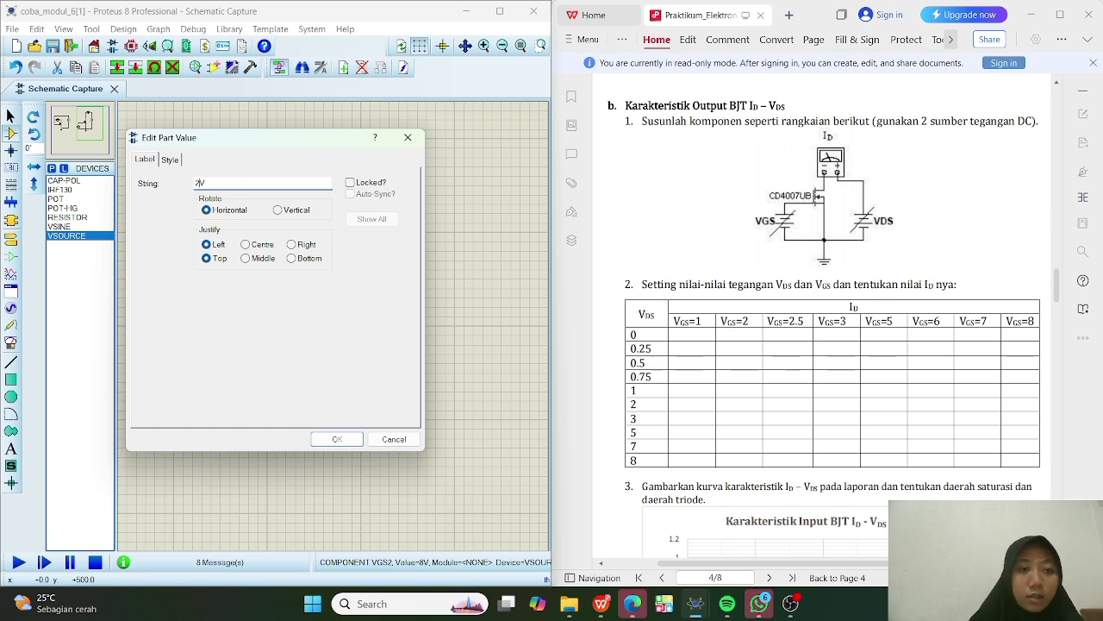
pyautogui.click(337, 439)
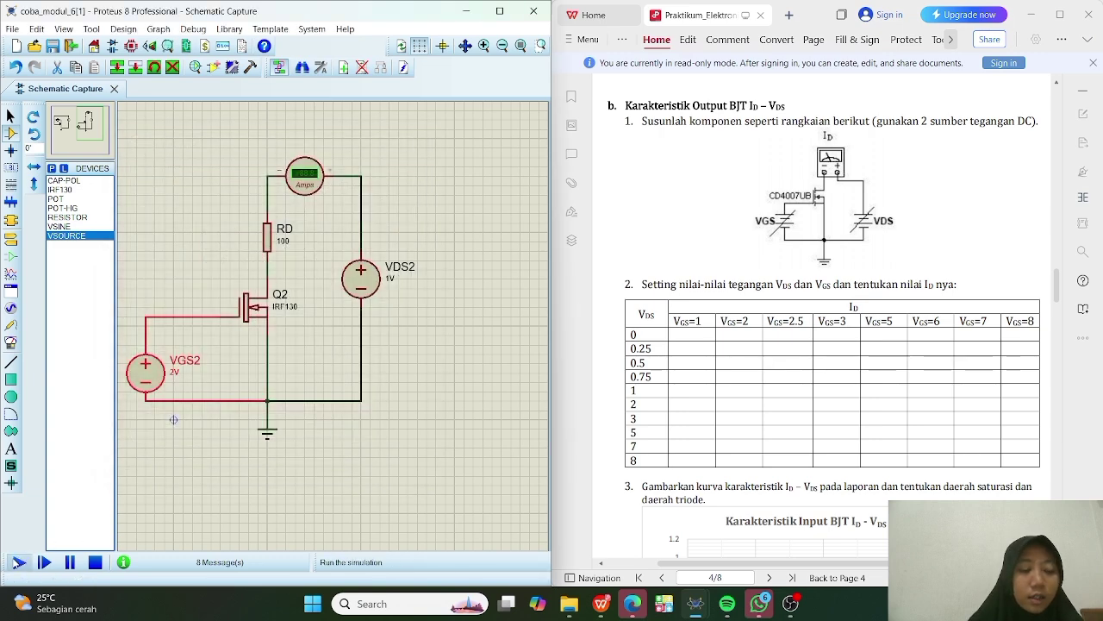
pyautogui.click(17, 562)
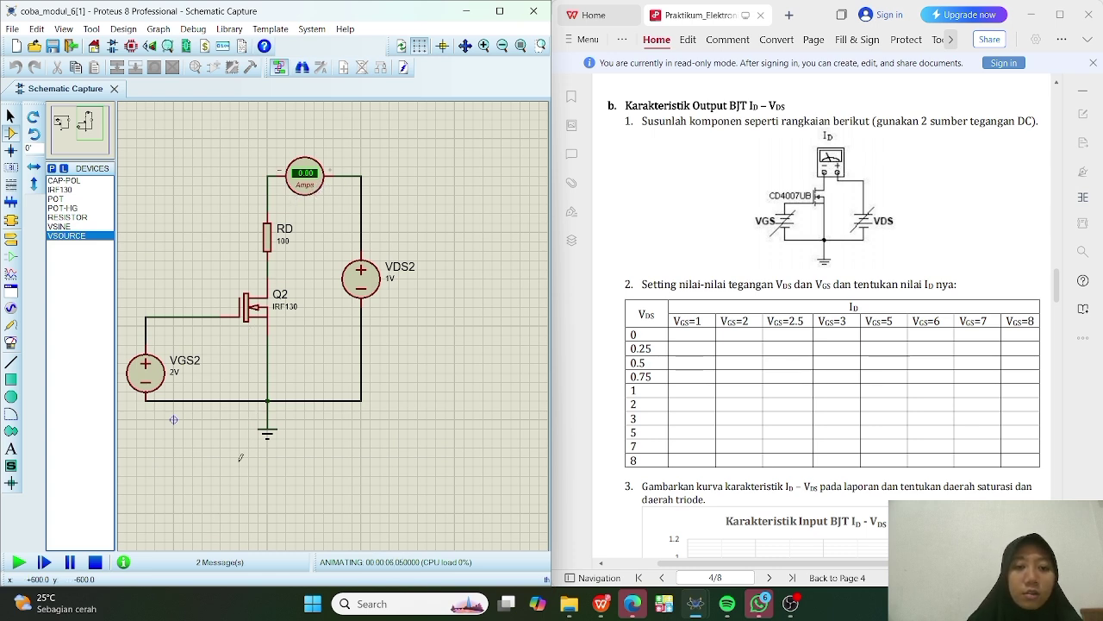
pyautogui.click(95, 561)
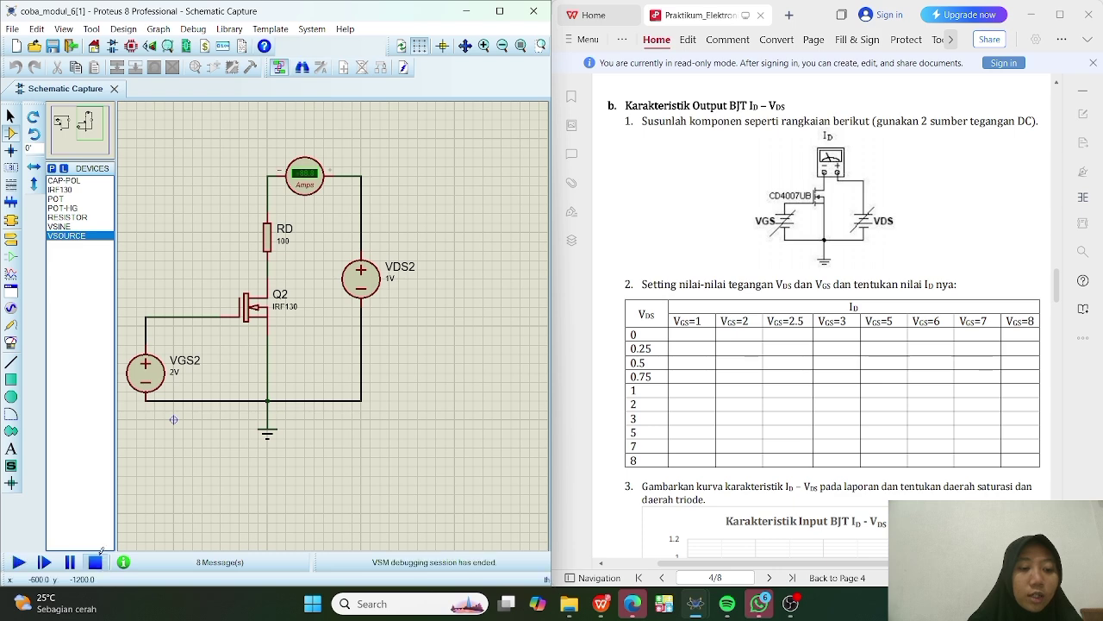
# Set the VGS2 source to 8V and simulate briefly to read the drain current with VDS2 at 1V
pyautogui.click(176, 380)
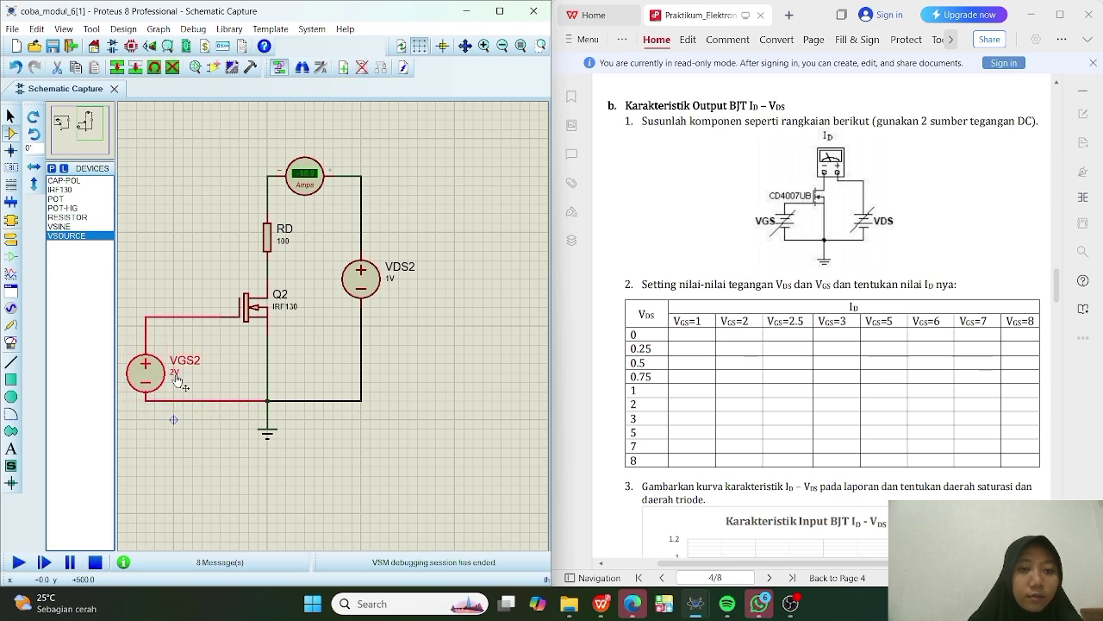
pyautogui.click(177, 380)
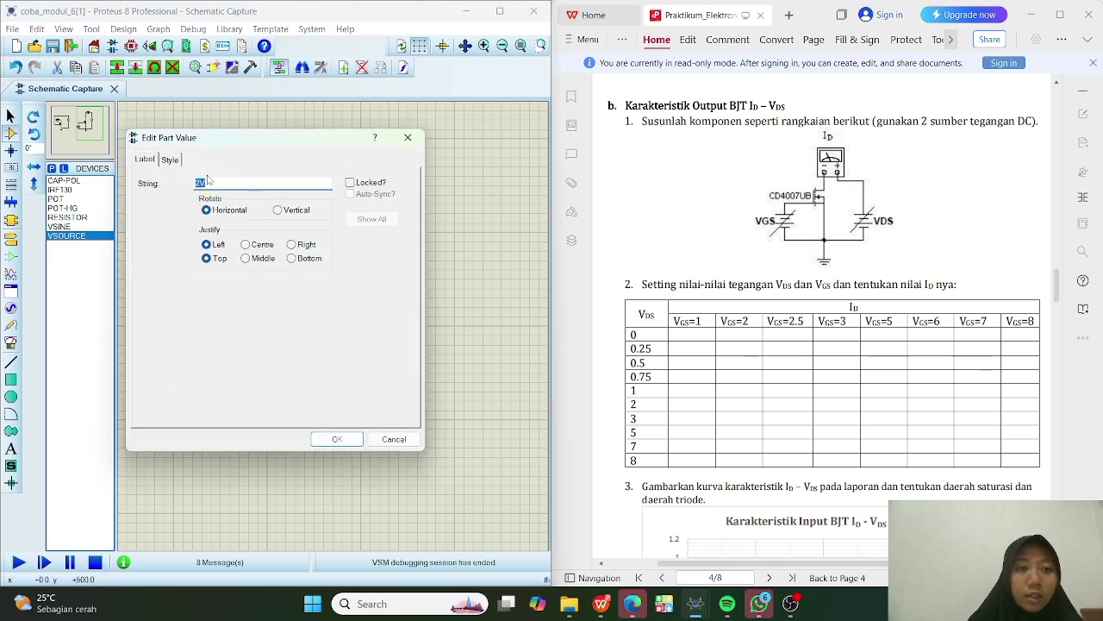
pyautogui.write('V')
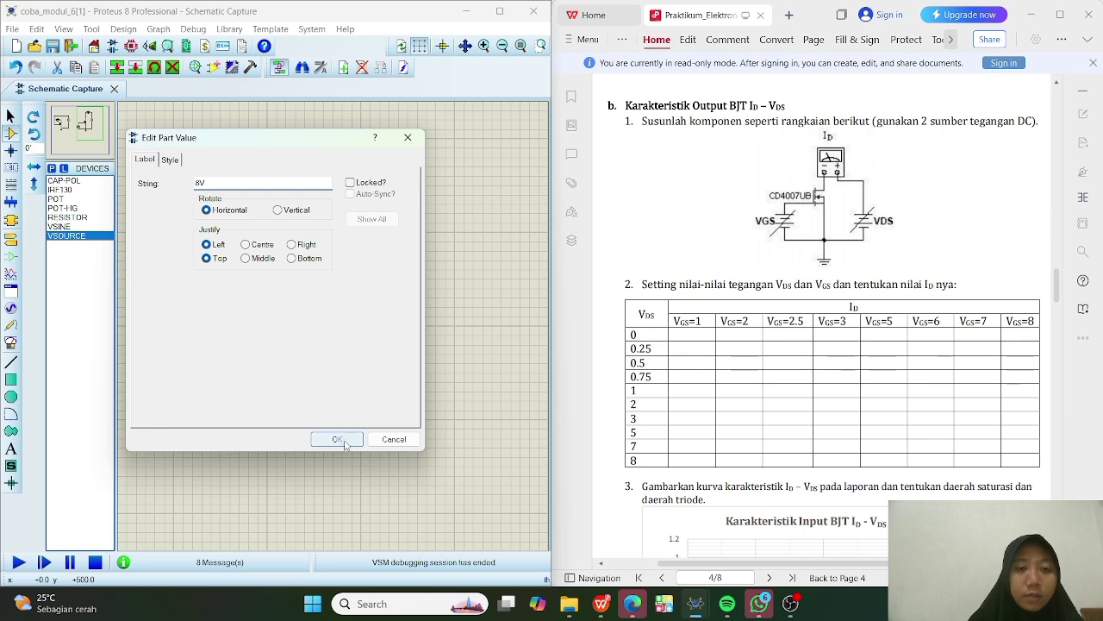
pyautogui.click(344, 441)
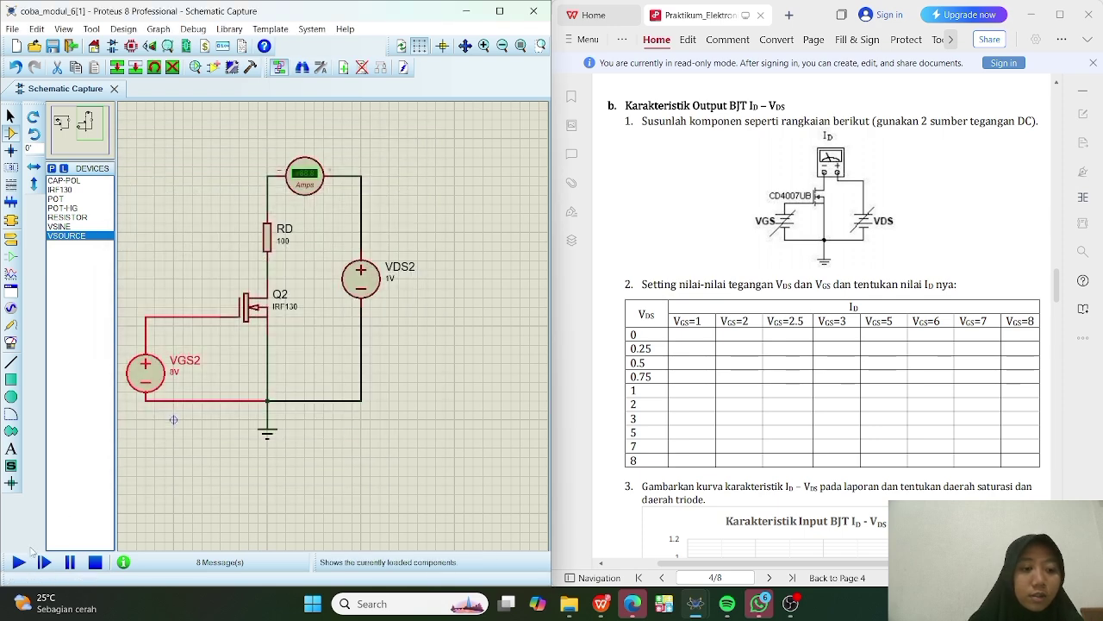
pyautogui.click(18, 562)
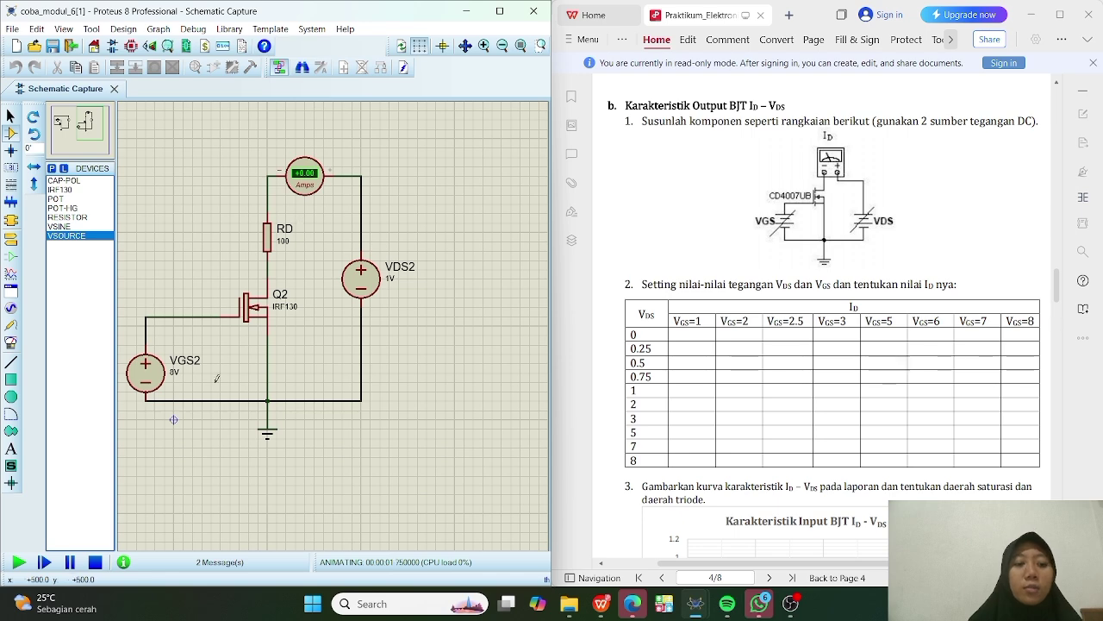
pyautogui.click(96, 562)
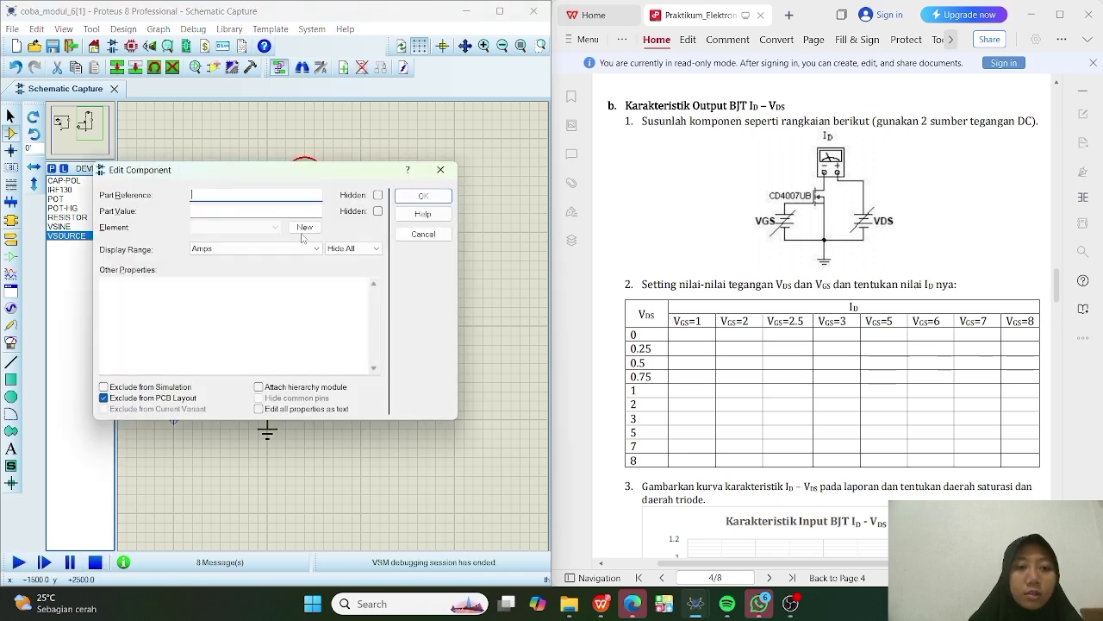
# Change the Q2 circuit ammeter's display range to Milliamps and restart the simulation
pyautogui.click(316, 249)
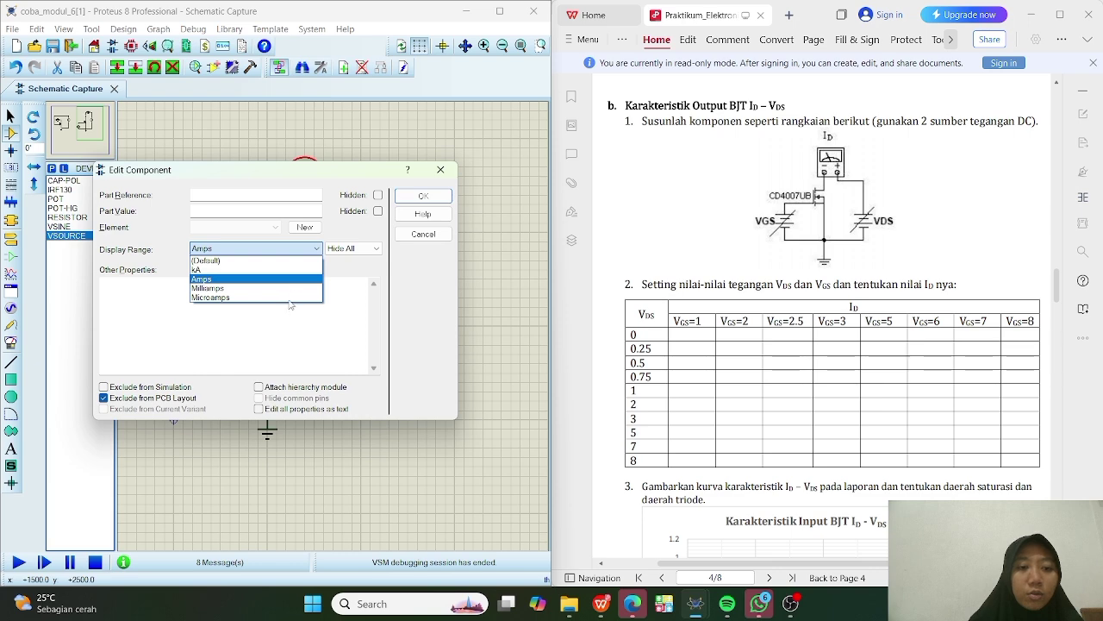
pyautogui.click(291, 289)
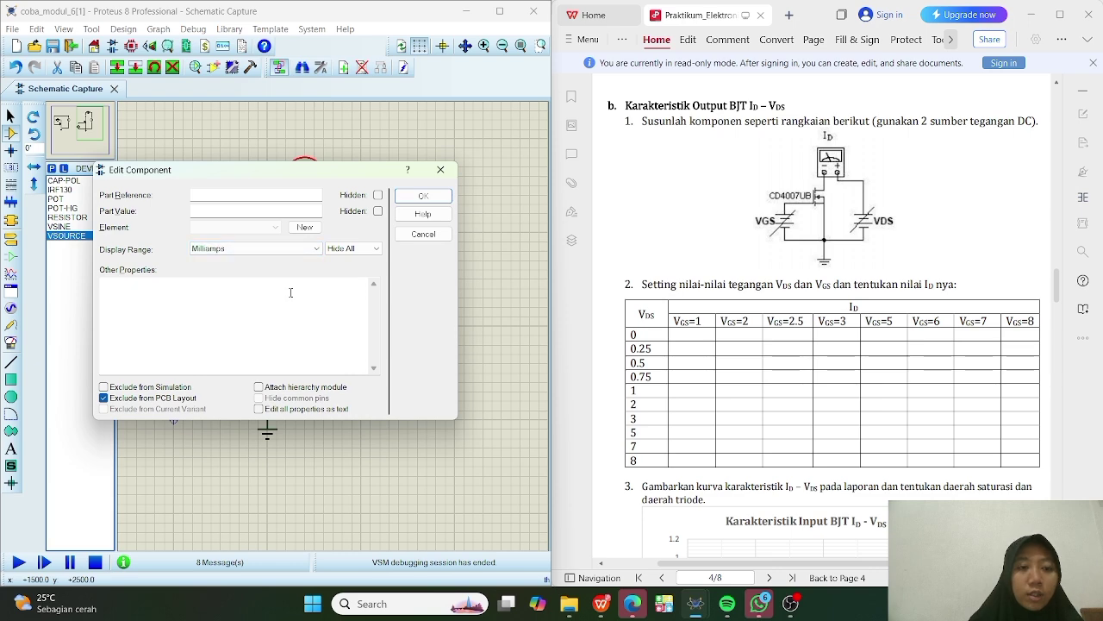
pyautogui.click(430, 195)
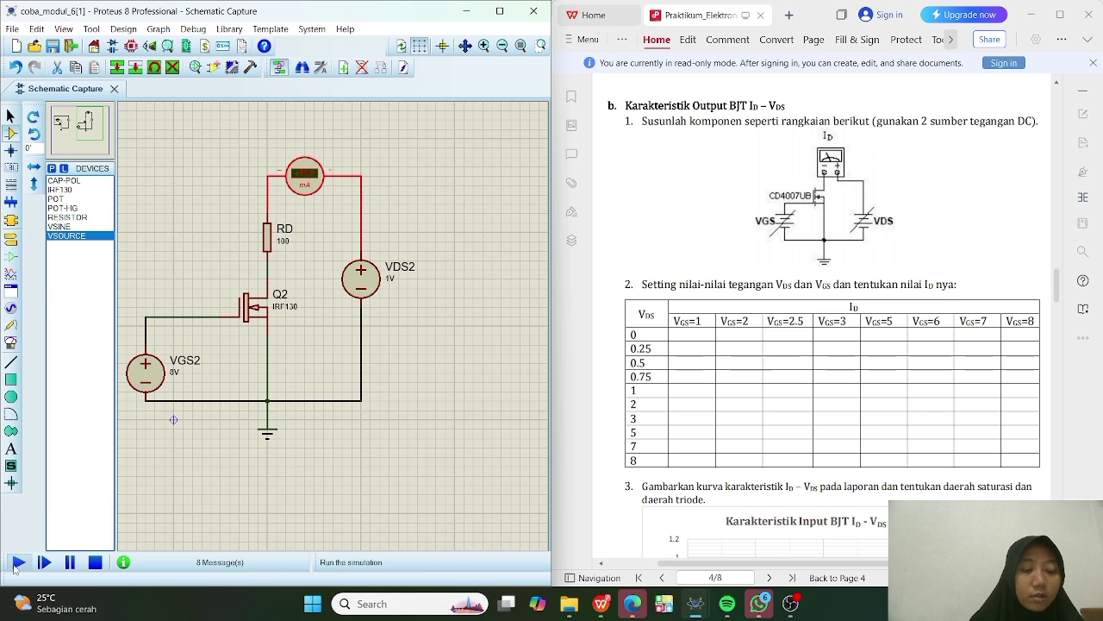
pyautogui.click(17, 562)
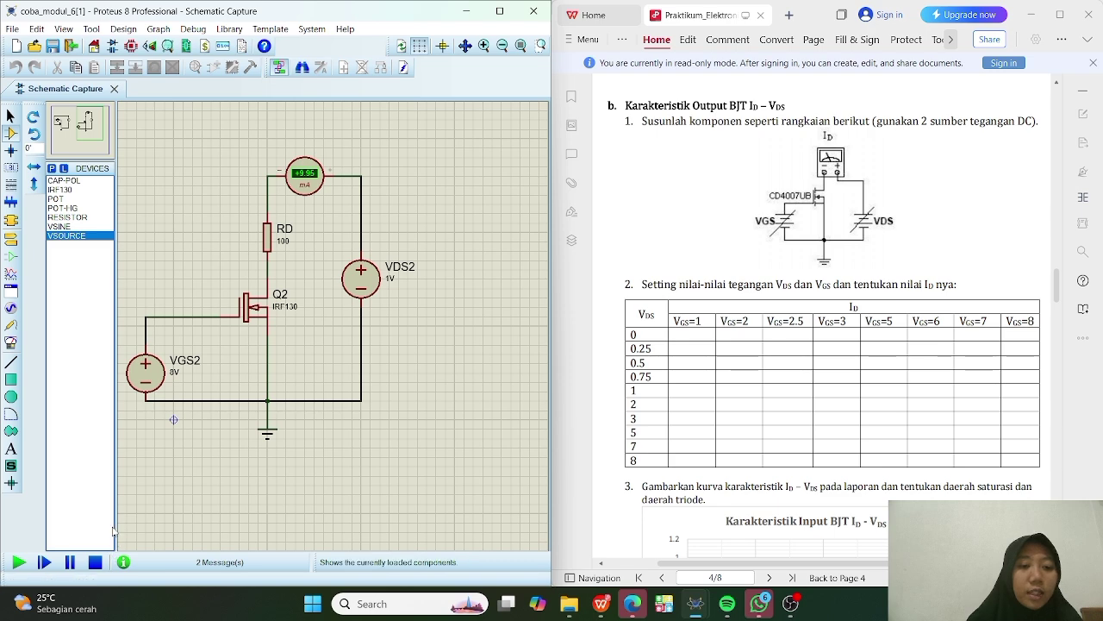
# Set the VDS2 source to 8V and simulate briefly to read the drain current with VGS2 at 8V
pyautogui.click(97, 562)
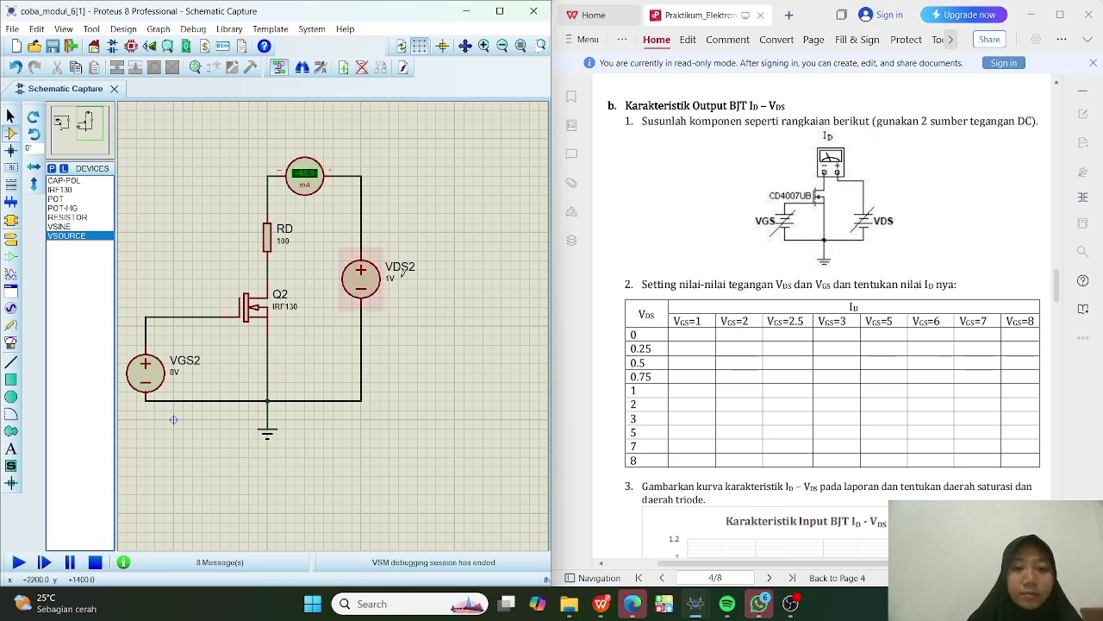
pyautogui.doubleClick(398, 281)
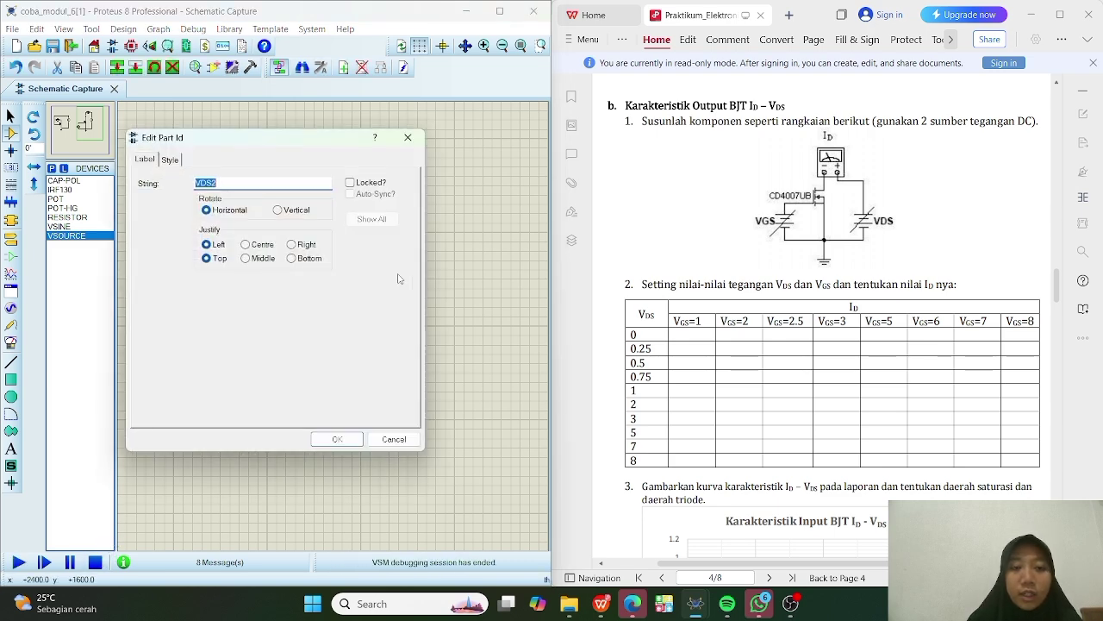
pyautogui.click(405, 136)
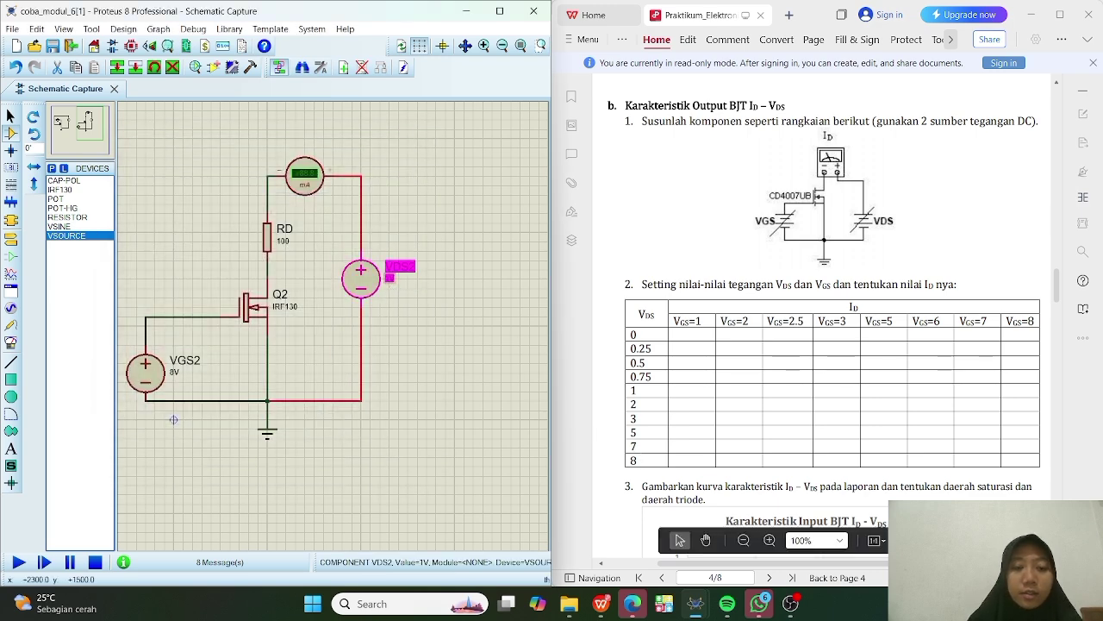
pyautogui.doubleClick(393, 278)
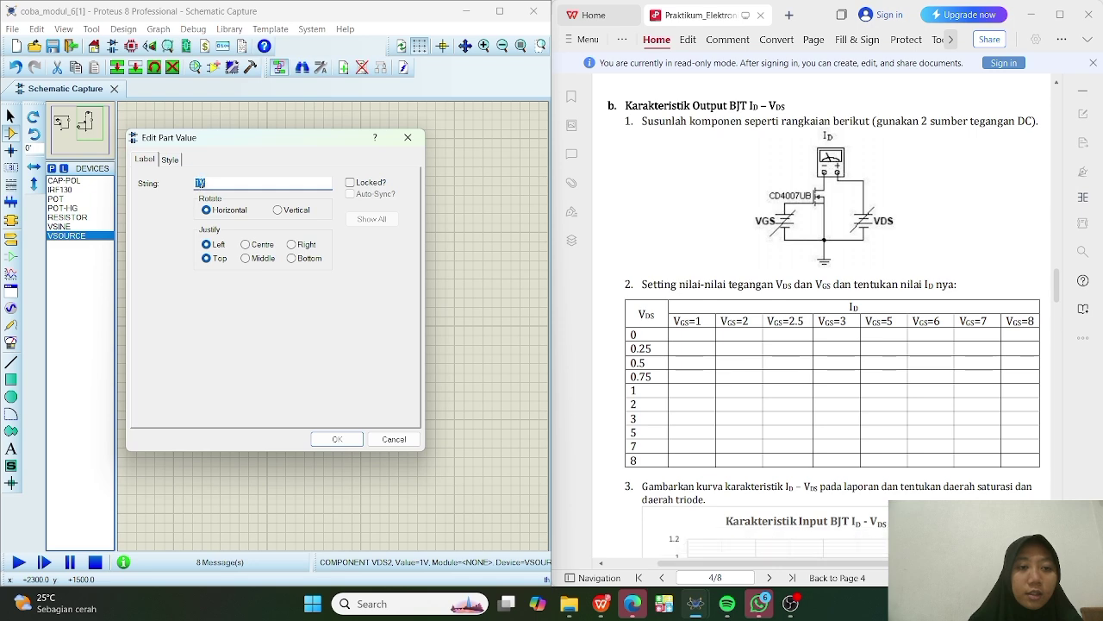
pyautogui.click(201, 183)
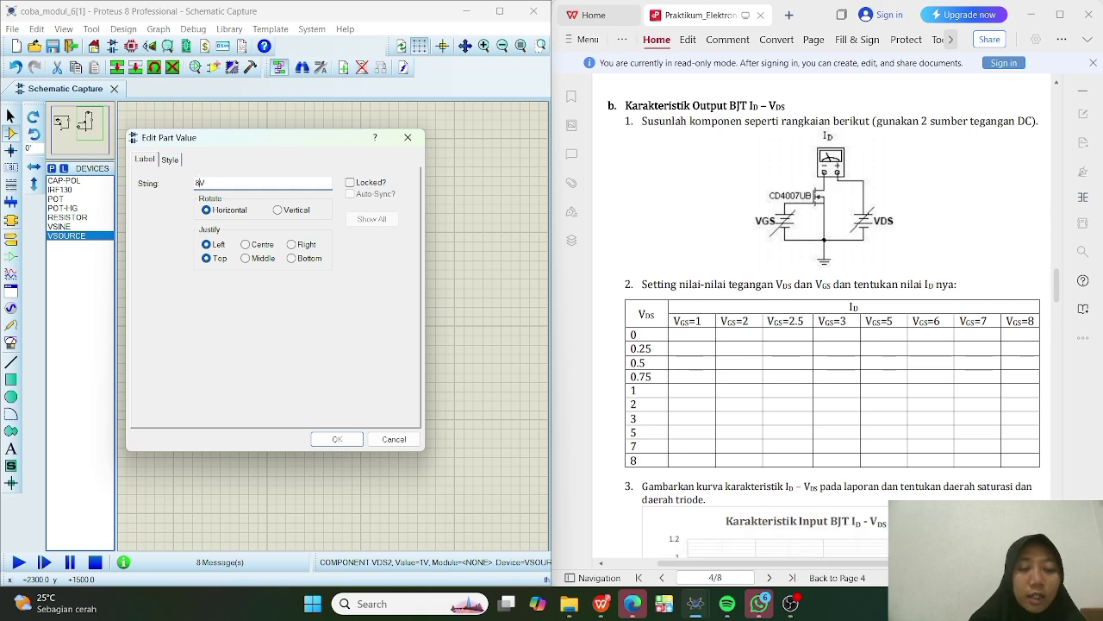
pyautogui.click(338, 439)
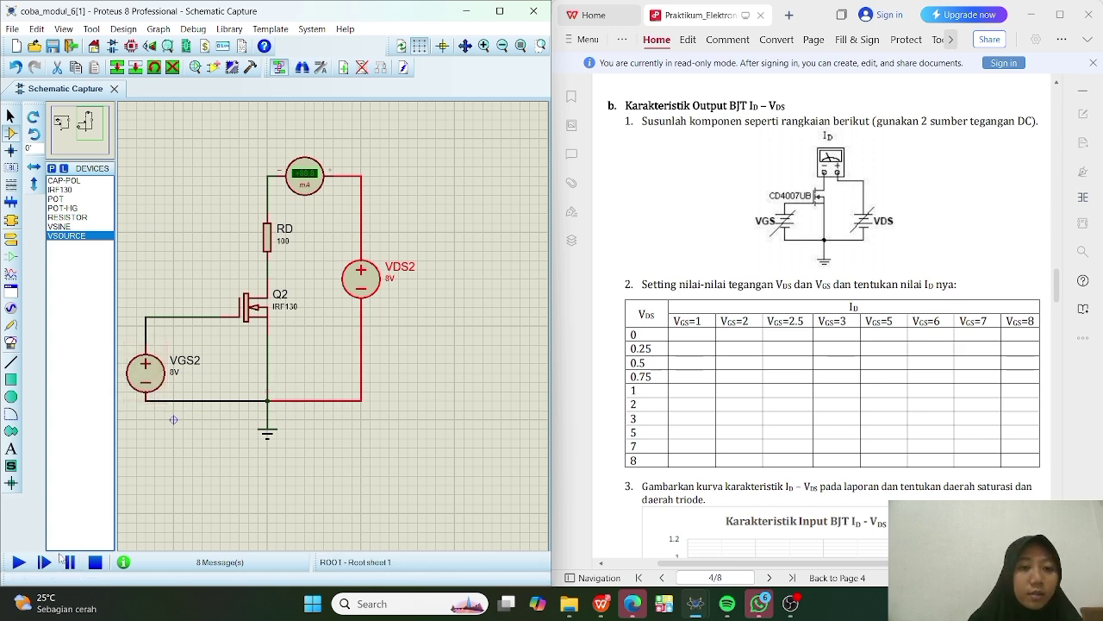
pyautogui.click(17, 564)
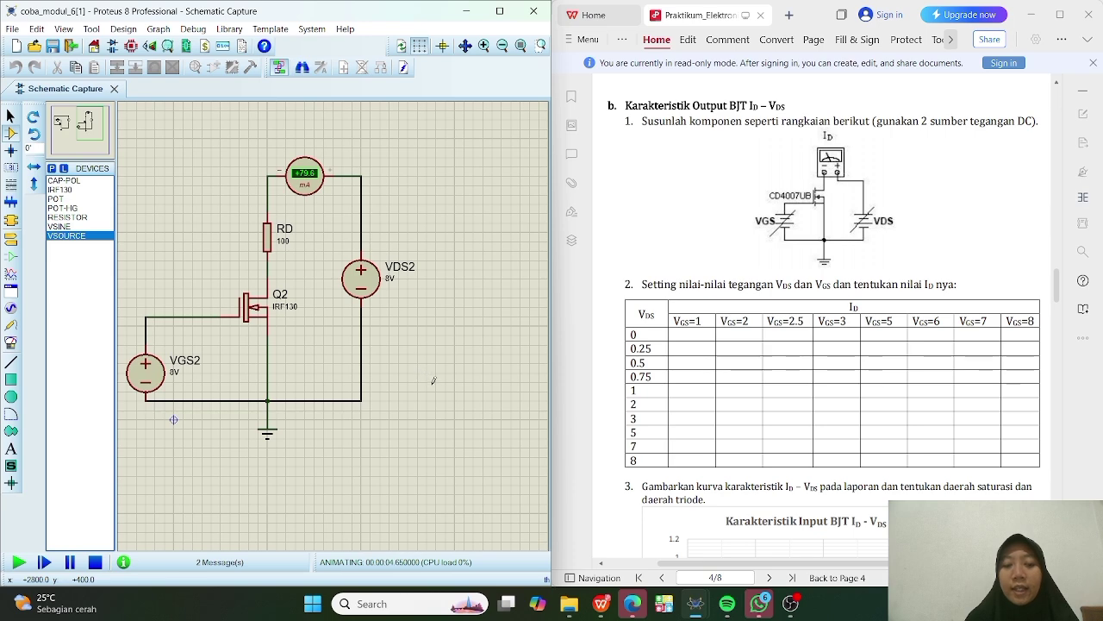
pyautogui.click(95, 562)
# Review the module's ID–VDS table and the MOSFET Q-point section with its example load line graph
pyautogui.scroll(-4, 756, 367)
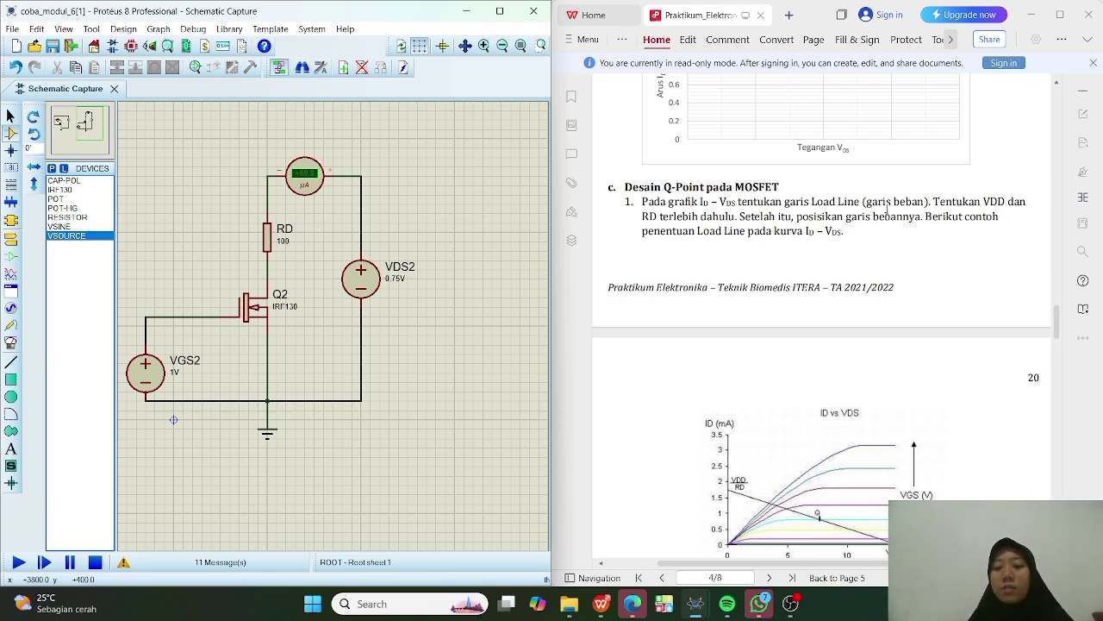
pyautogui.scroll(-2, 868, 263)
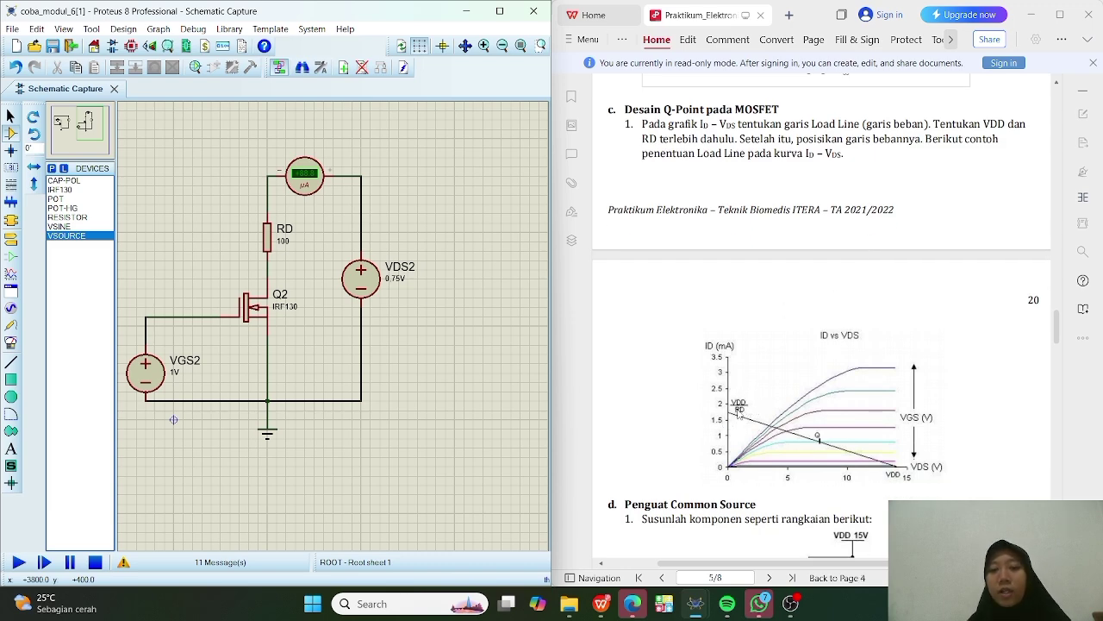
pyautogui.scroll(5, 738, 340)
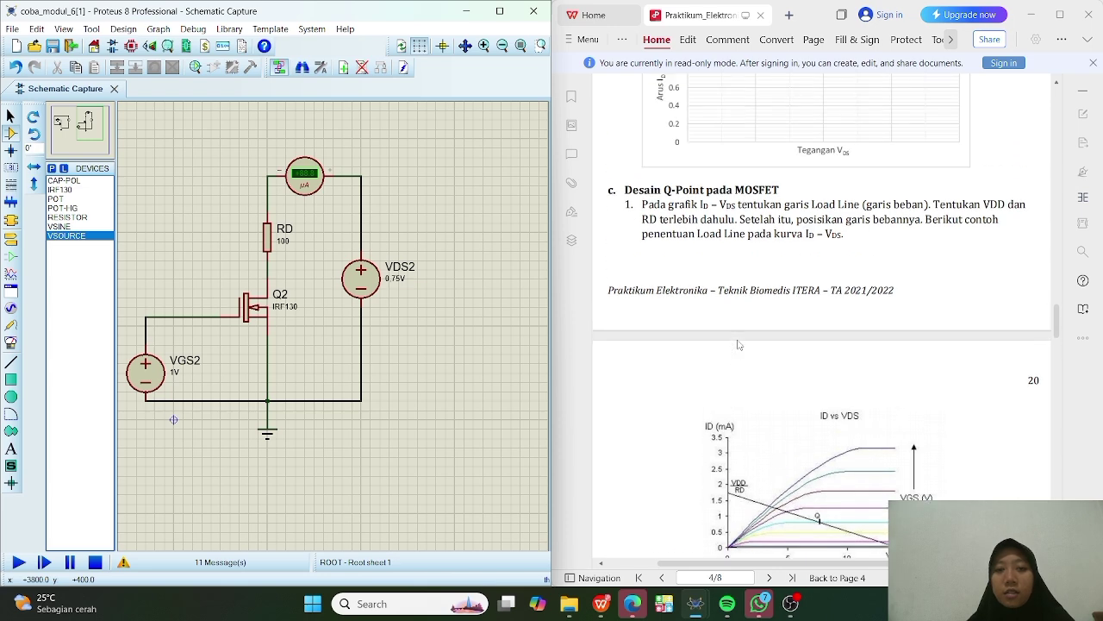
pyautogui.scroll(6, 737, 338)
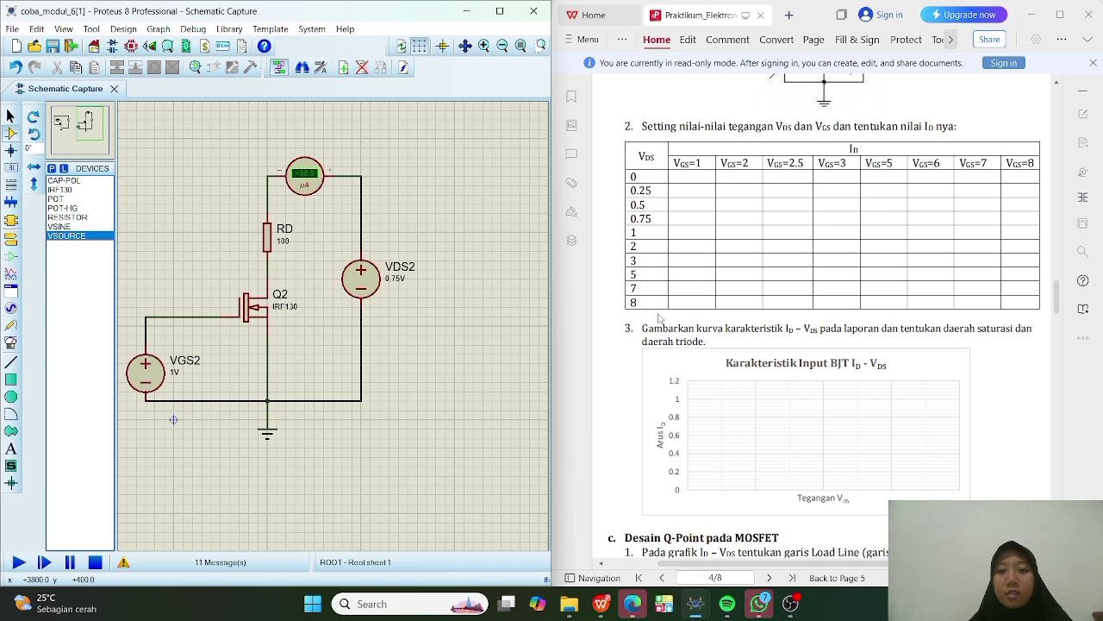
pyautogui.scroll(-18, 670, 367)
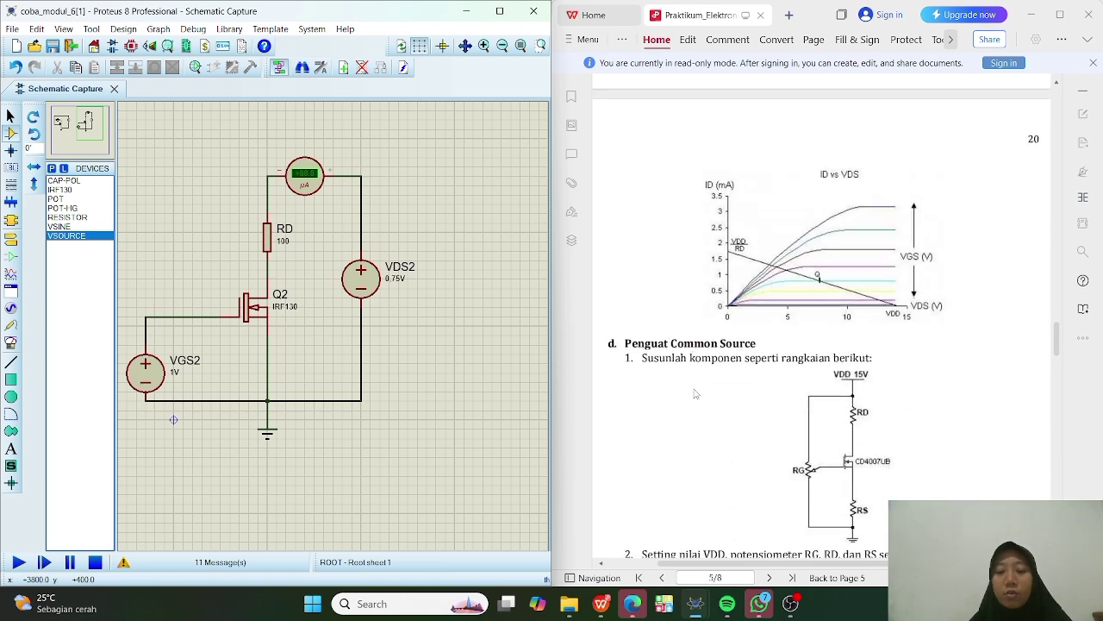
pyautogui.scroll(7, 695, 393)
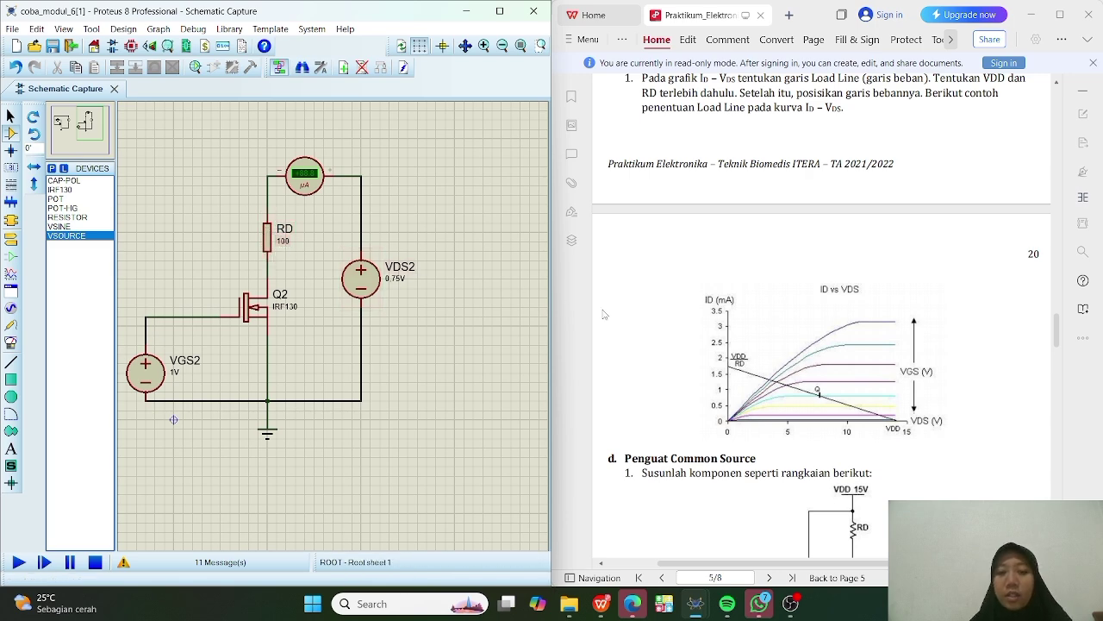
pyautogui.scroll(1, 734, 310)
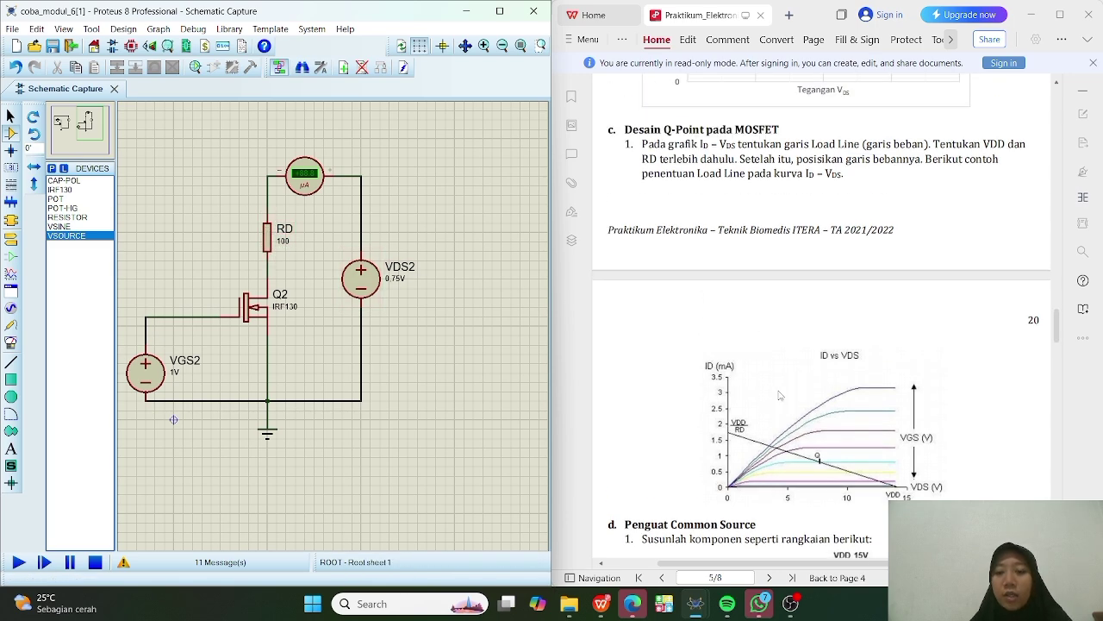
pyautogui.scroll(-1, 744, 440)
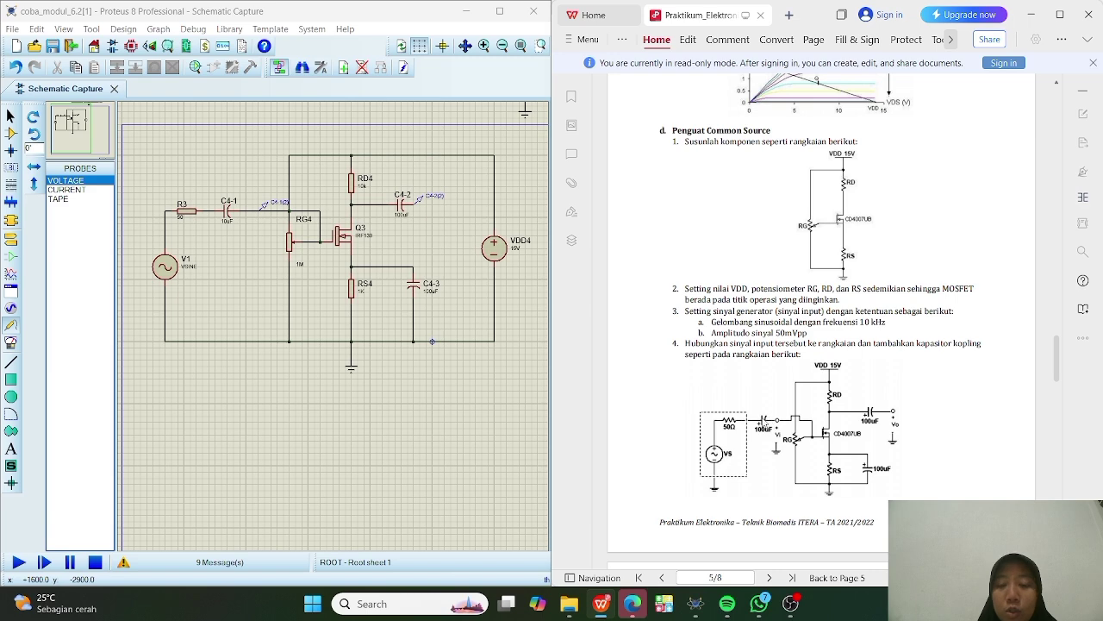
# Check the module's Common Source instructions, and simulate the Q3 circuit to read the voltage probes at C4-1 and C4-2
pyautogui.scroll(-5, 749, 423)
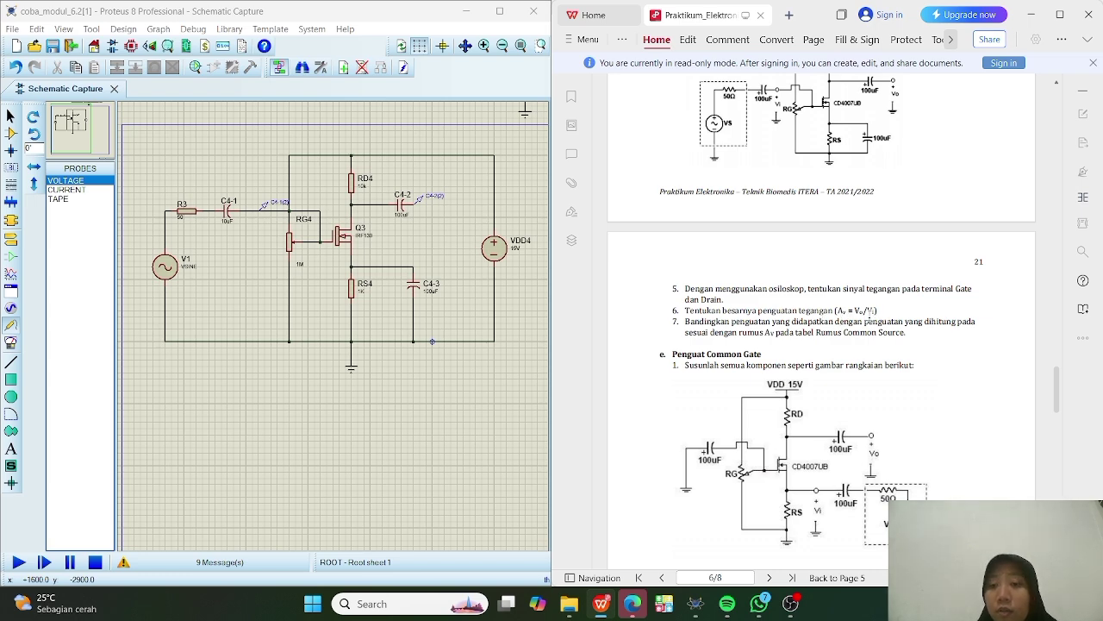
pyautogui.scroll(3, 874, 311)
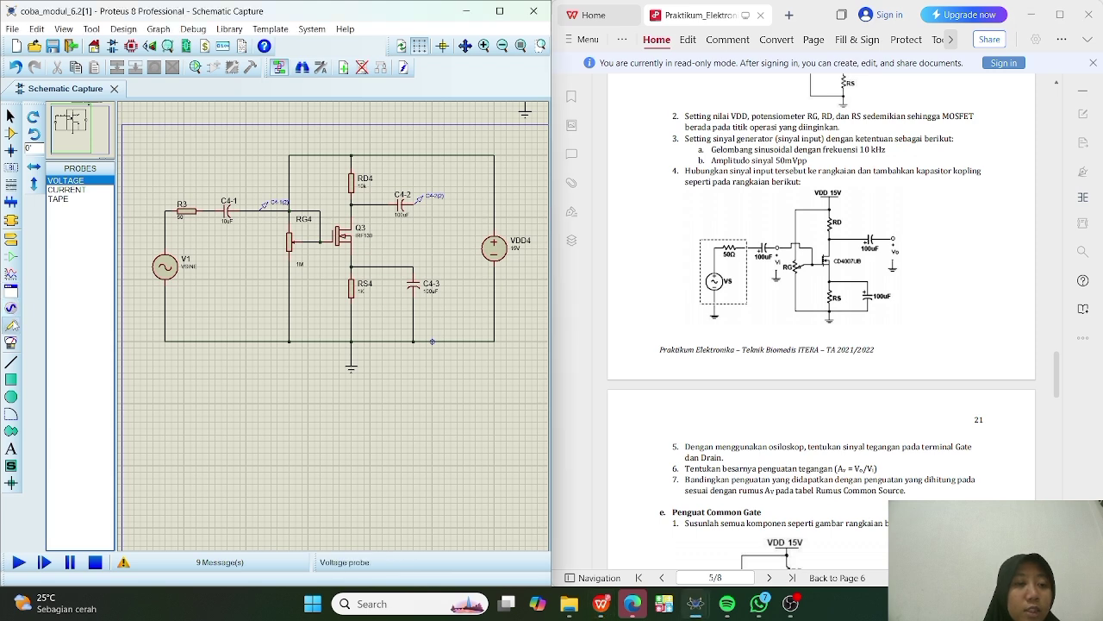
pyautogui.click(86, 182)
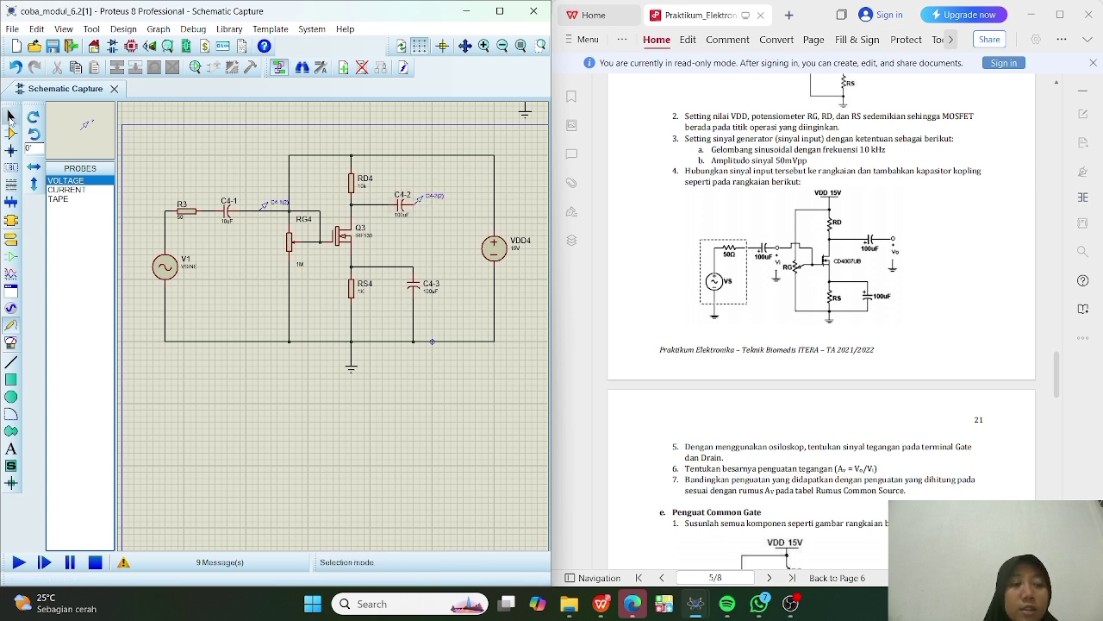
pyautogui.click(10, 118)
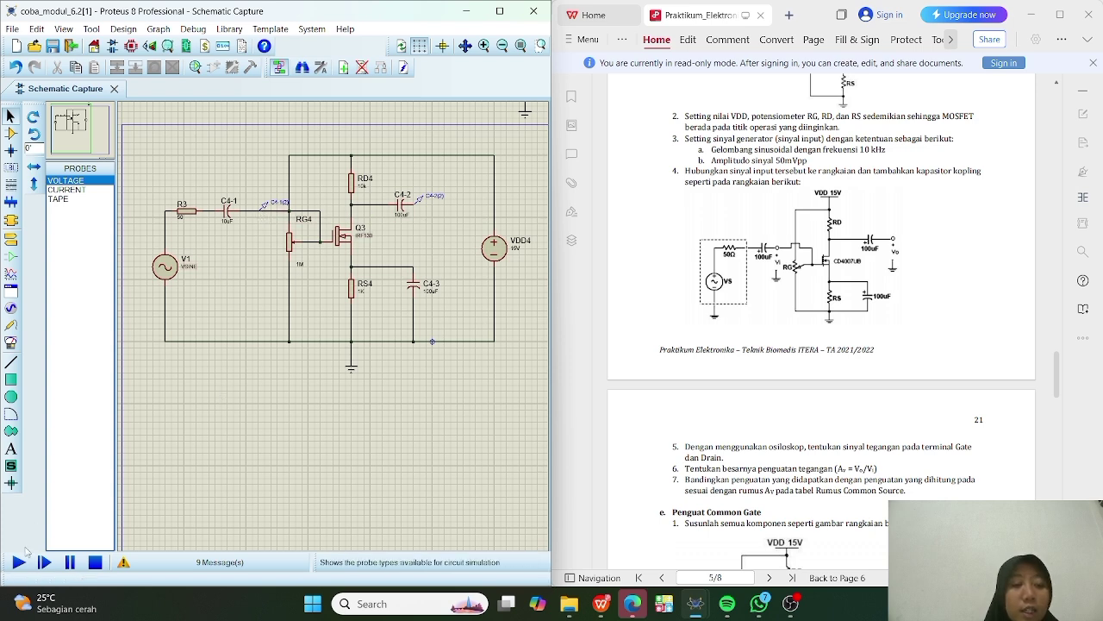
pyautogui.click(17, 562)
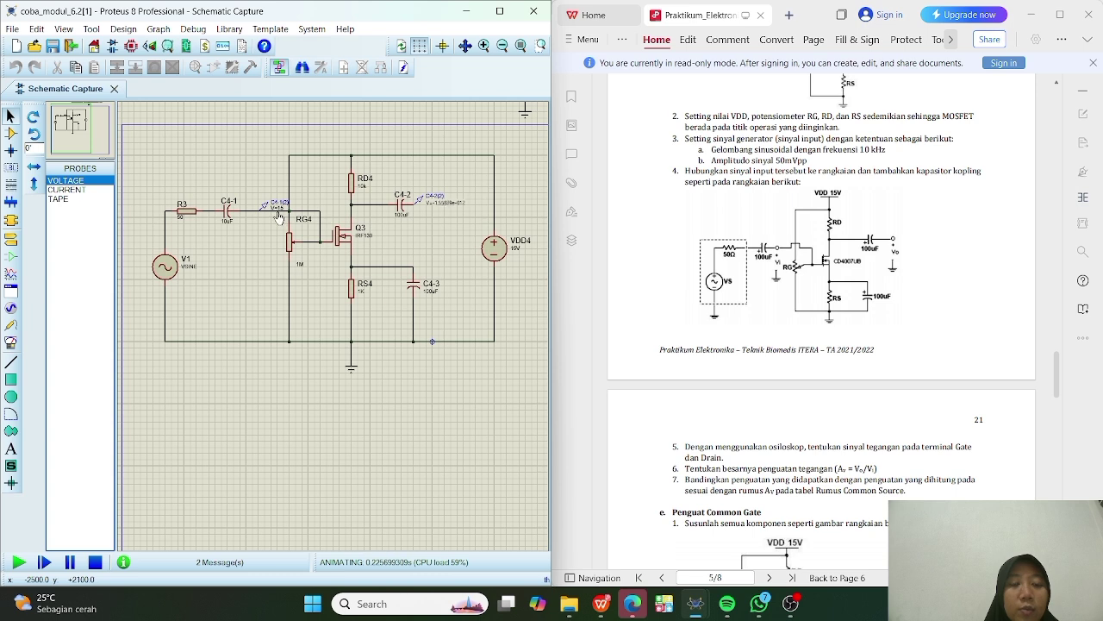
pyautogui.click(71, 562)
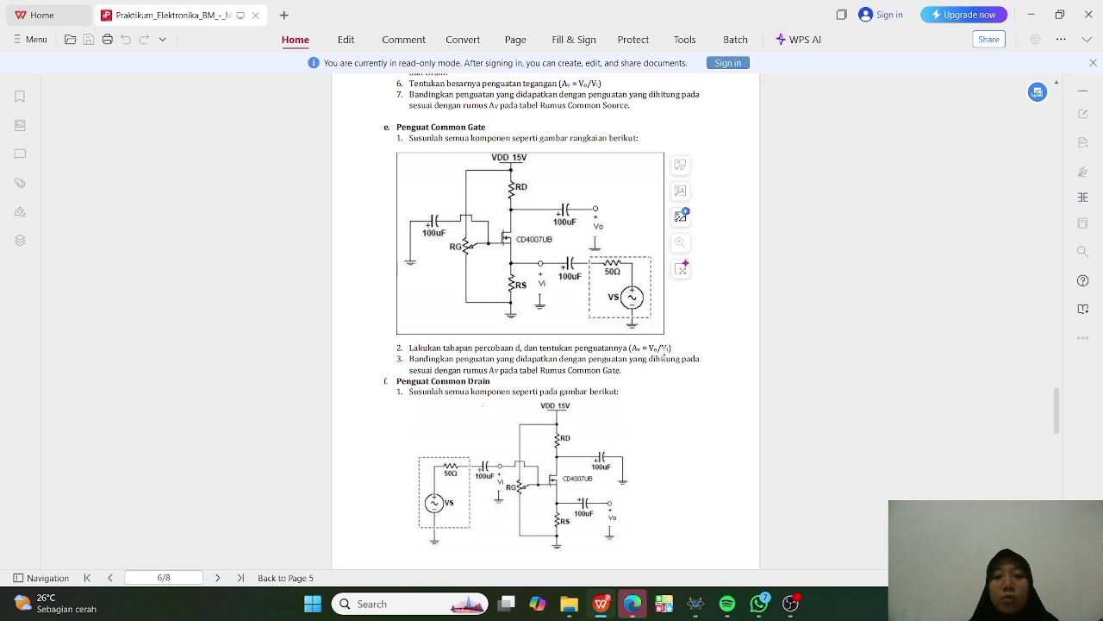
# Switch to Proteus to examine the Common Gate circuit around Q1, and return to WPS to read the module's Common Drain section
pyautogui.moveTo(694, 603)
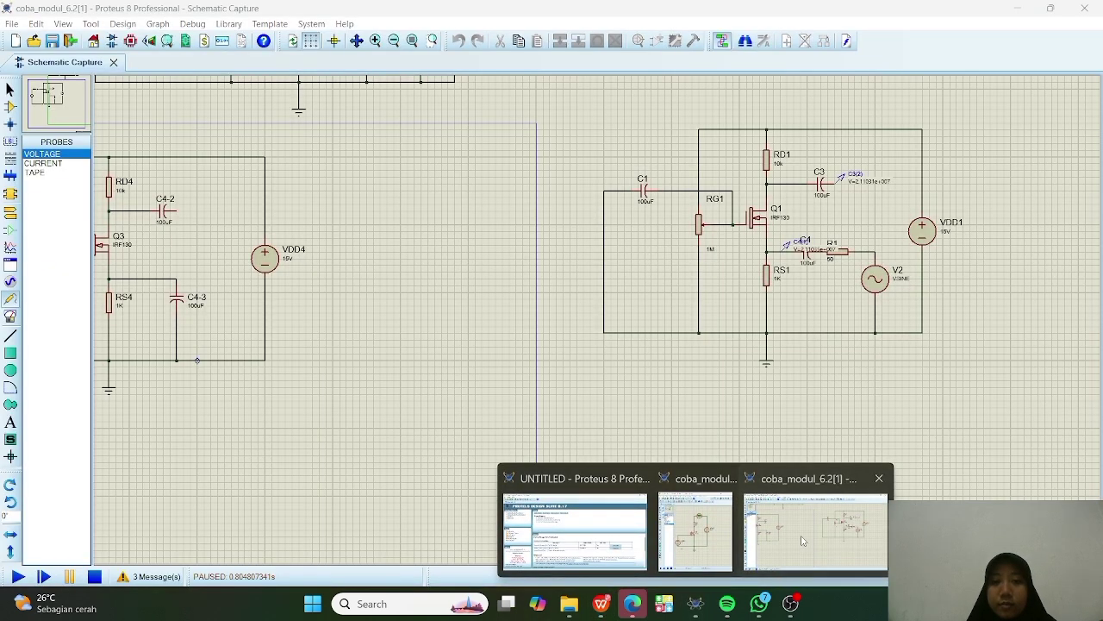
pyautogui.click(802, 540)
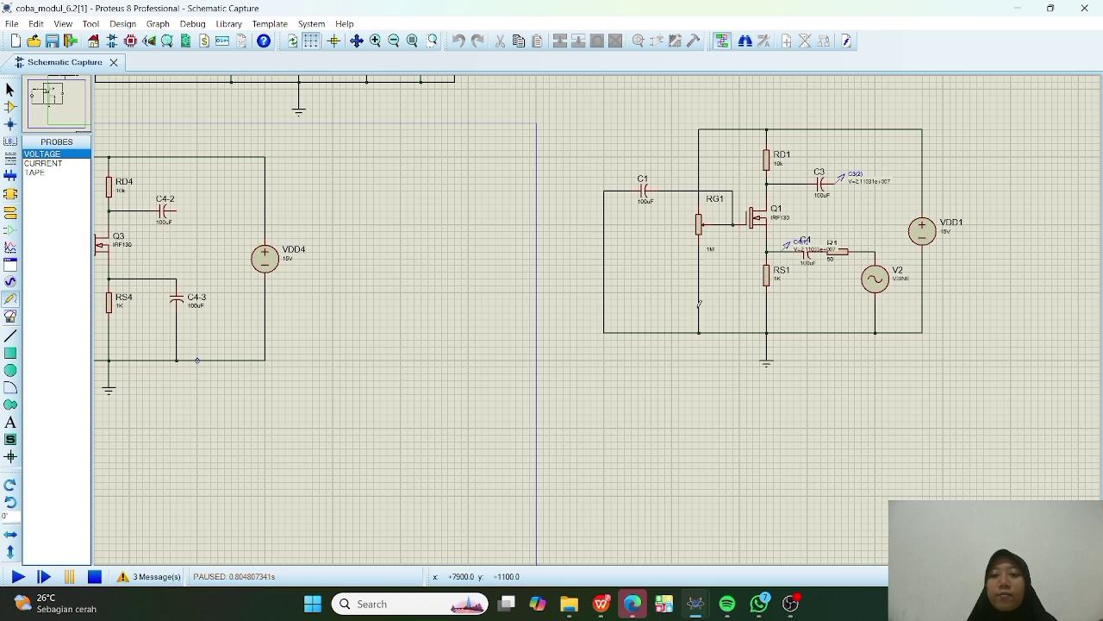
pyautogui.click(601, 604)
pyautogui.scroll(1, 625, 423)
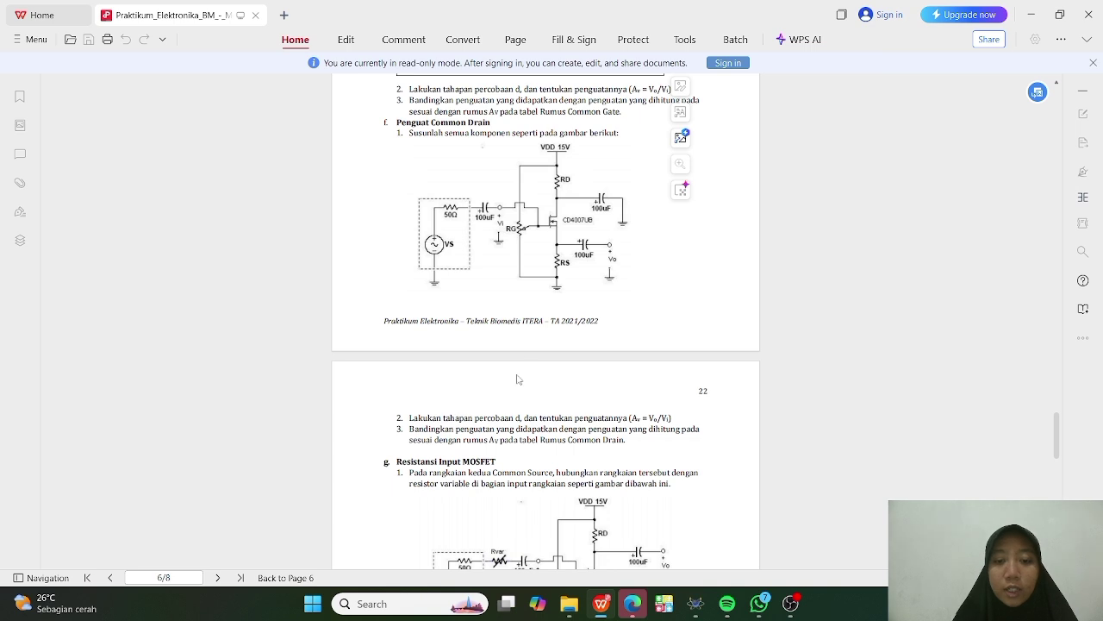
pyautogui.scroll(-1, 517, 376)
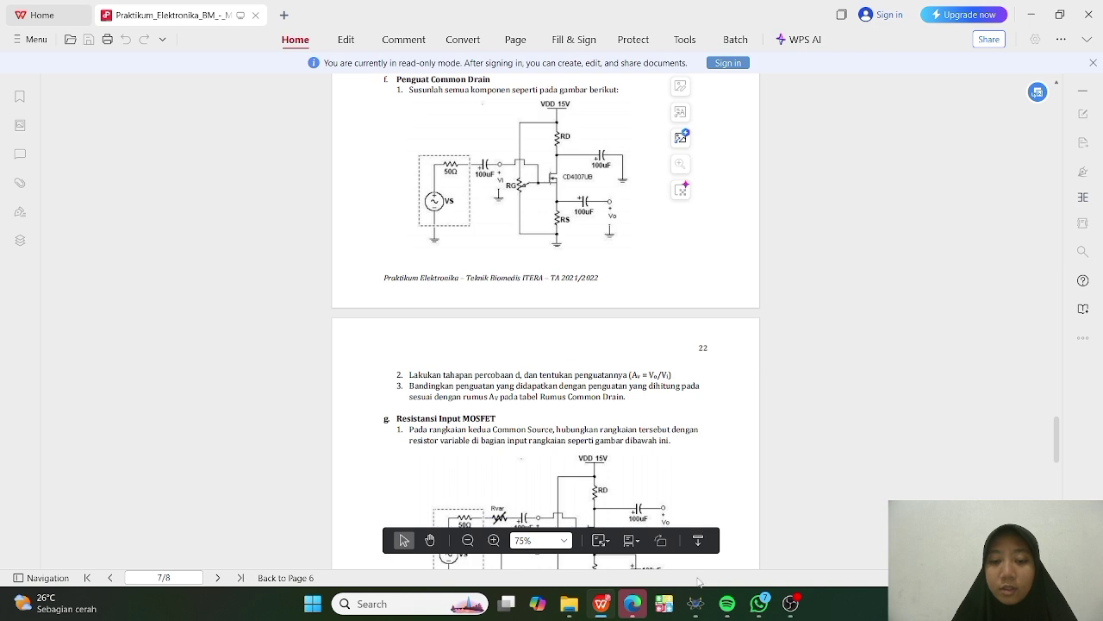
# Switch to Proteus and simulate the Common Drain circuit around Q2, pausing to read the voltage probes at C2 and C5
pyautogui.moveTo(697, 605)
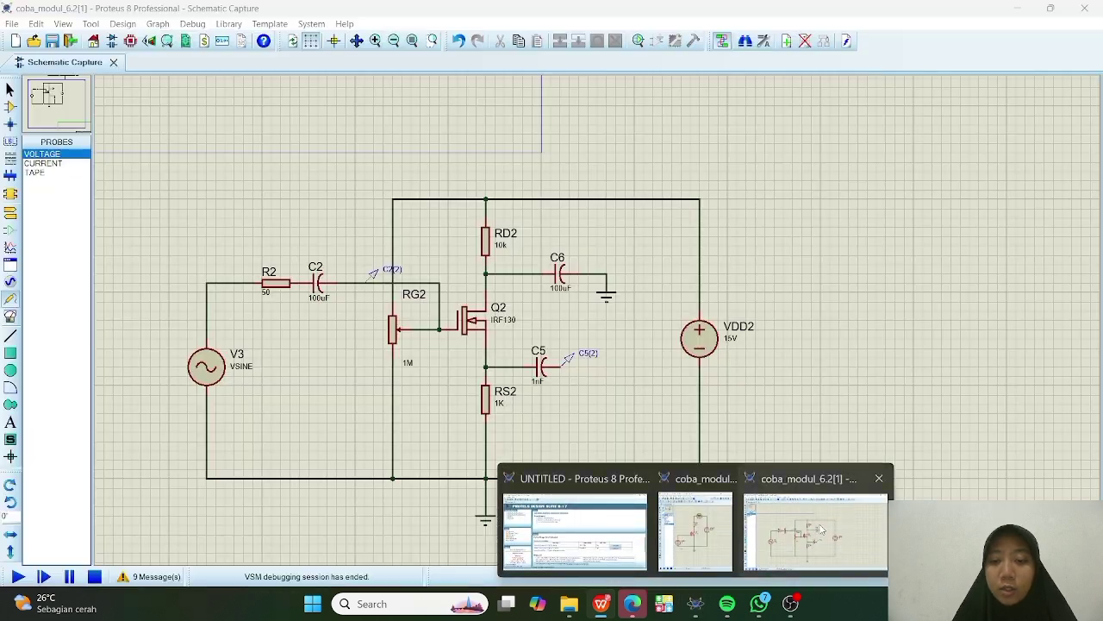
pyautogui.click(816, 530)
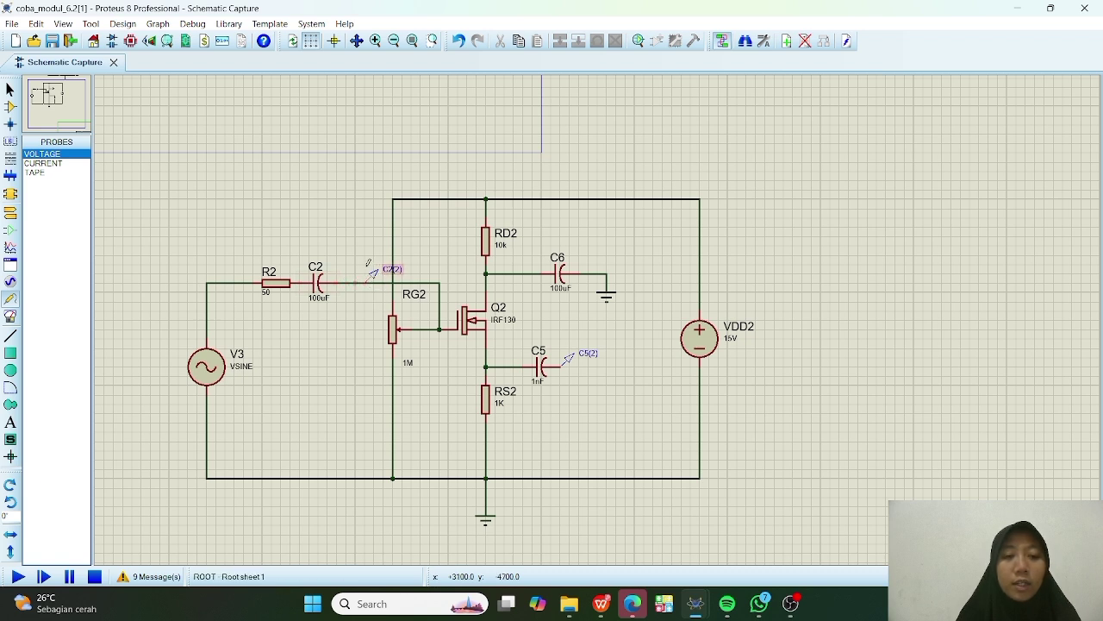
pyautogui.click(371, 279)
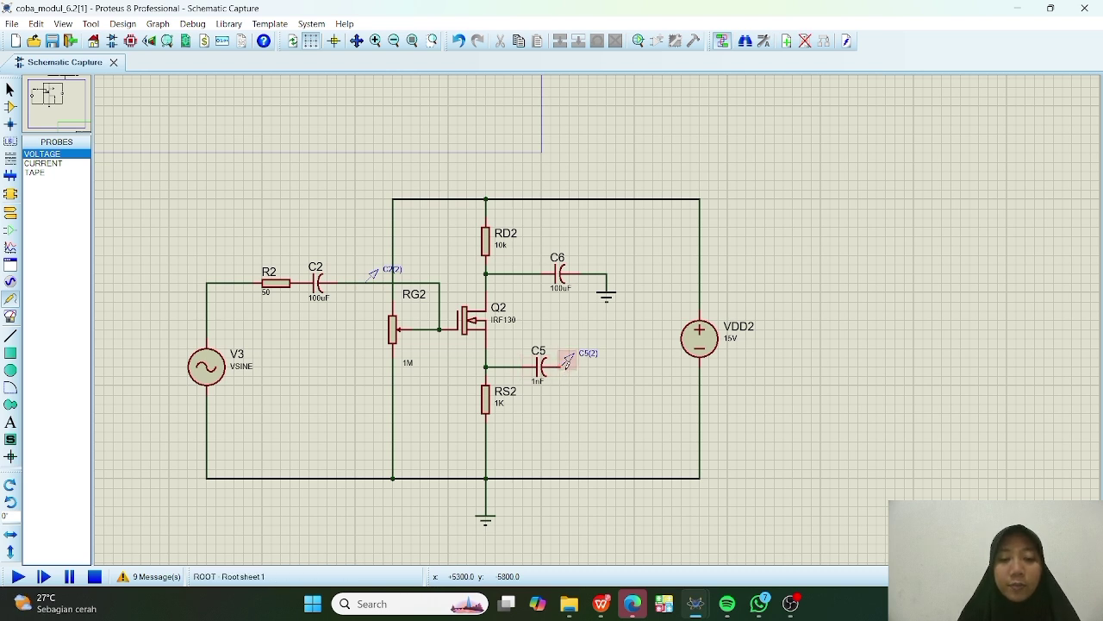
pyautogui.click(18, 576)
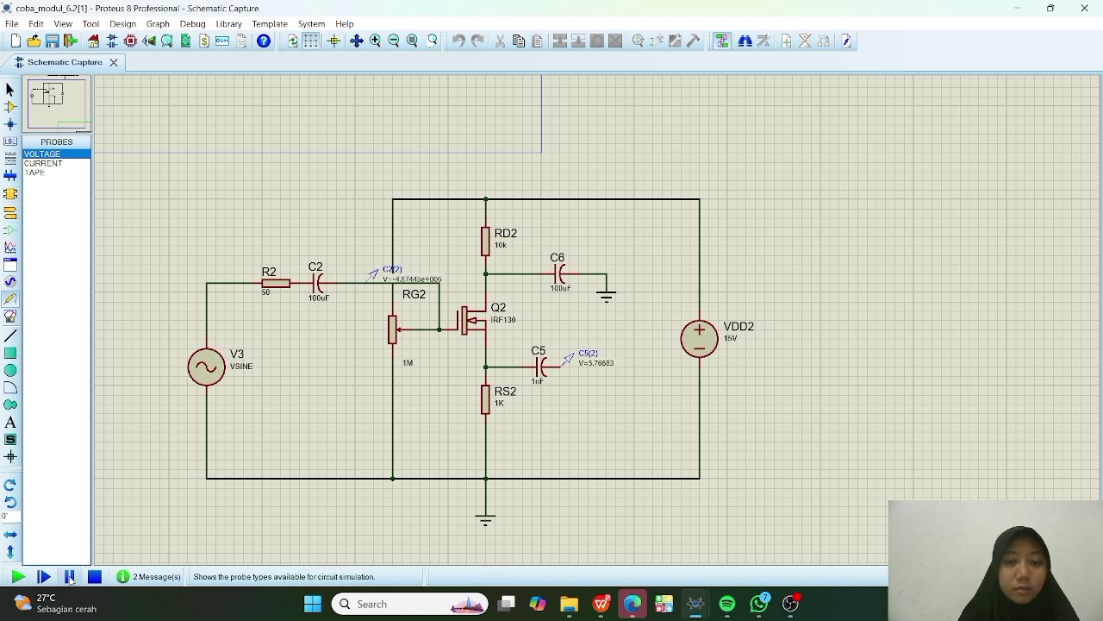
pyautogui.click(71, 579)
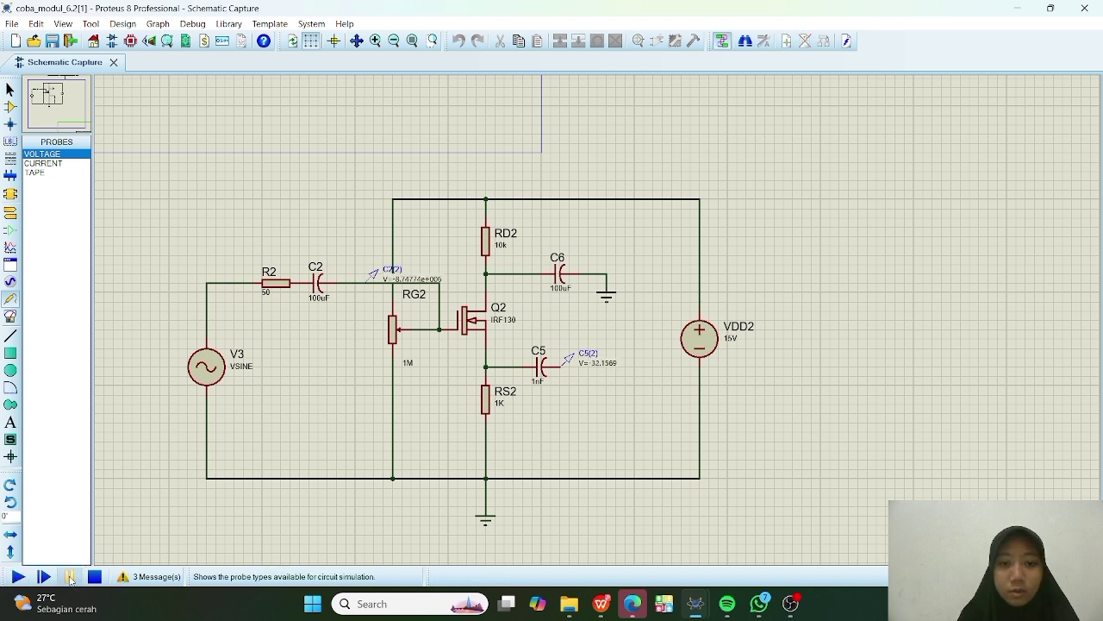
pyautogui.click(71, 579)
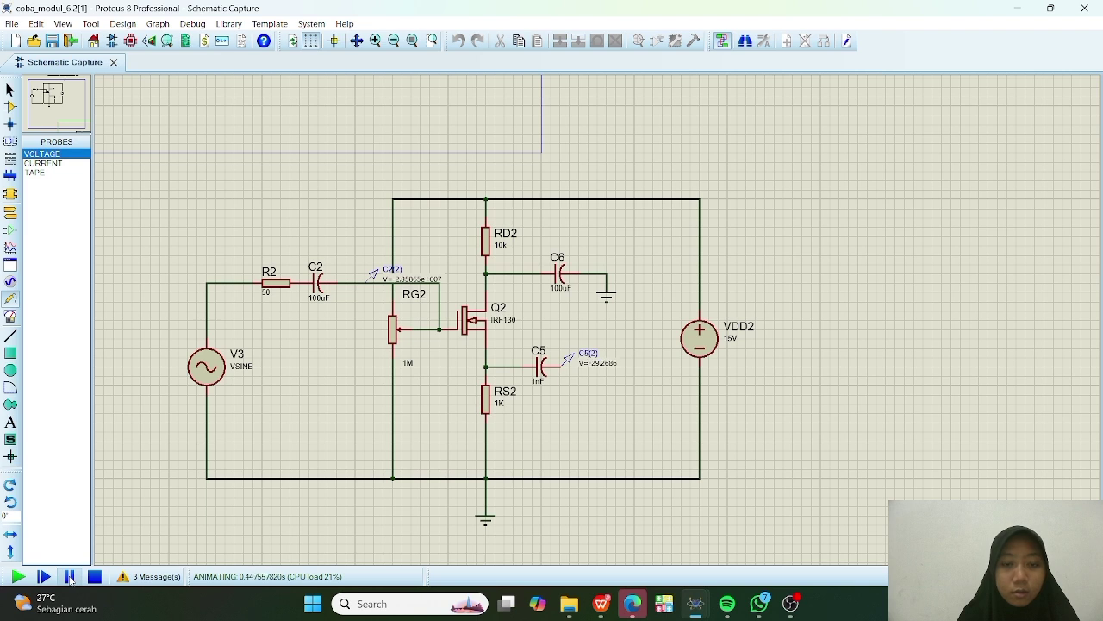
pyautogui.click(71, 580)
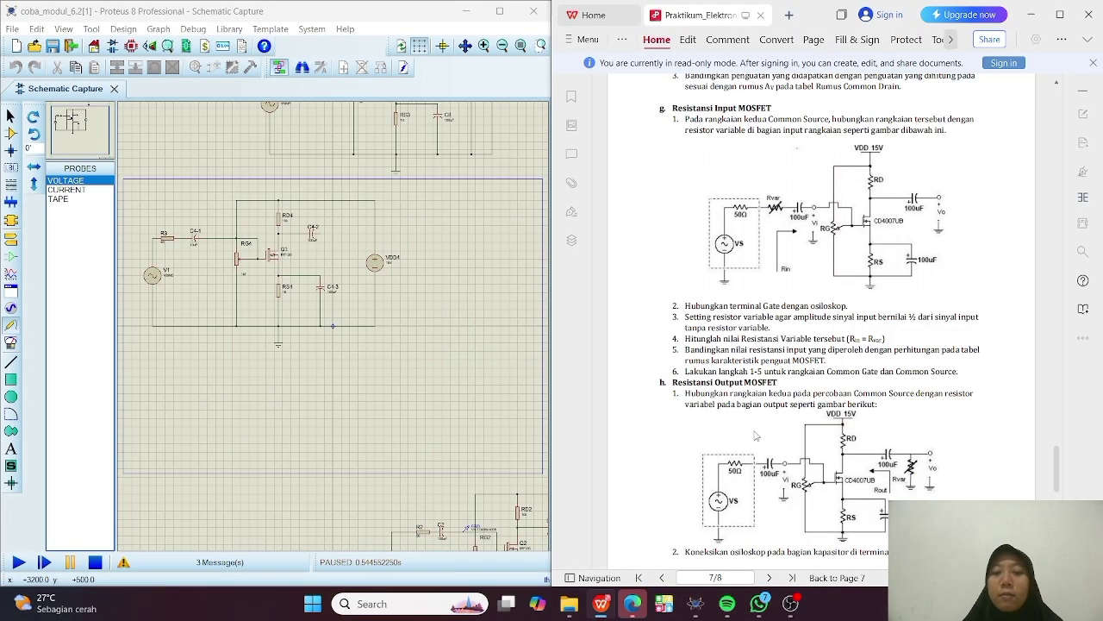
# Examine the module's MOSFET input and output resistance sections alongside an overview of the amplifier circuits in the schematic
pyautogui.scroll(-1, 729, 361)
pyautogui.scroll(1, 732, 274)
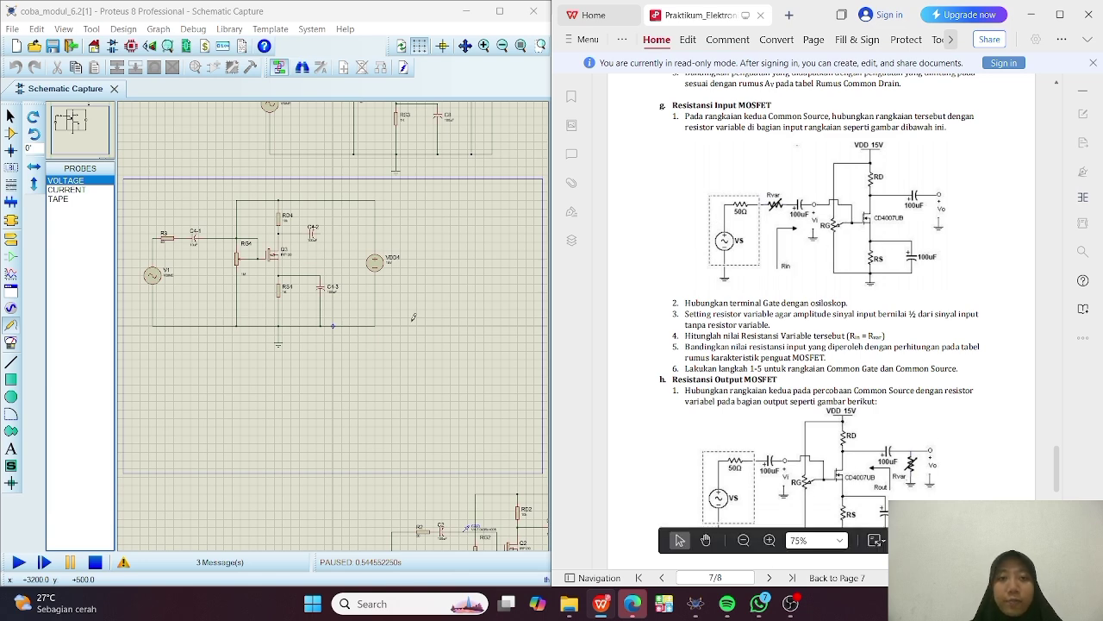
pyautogui.scroll(-2, 335, 322)
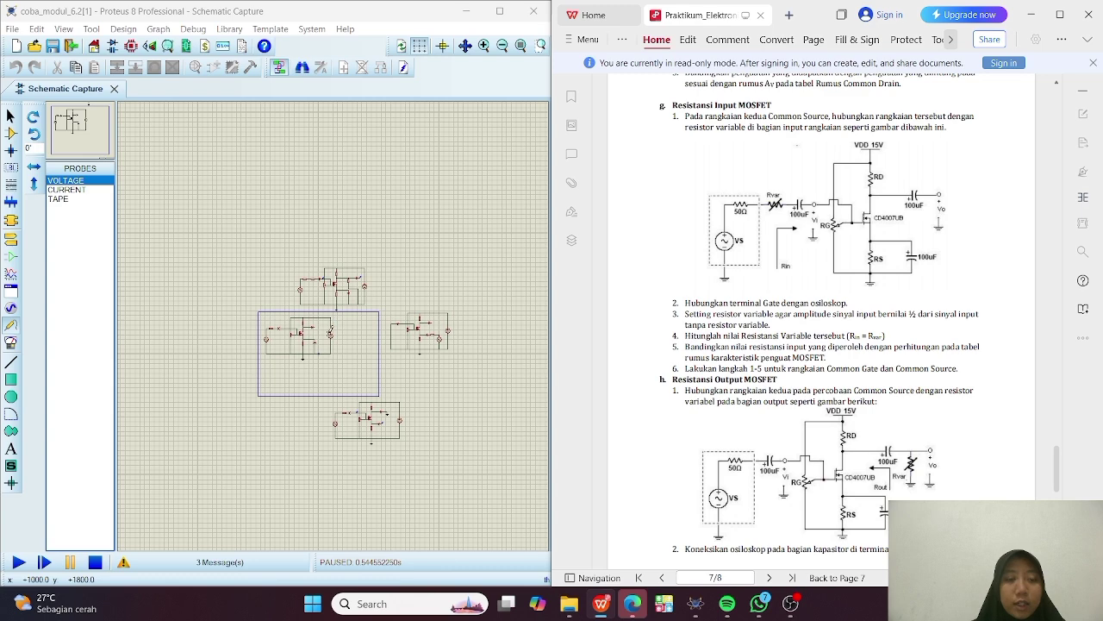
pyautogui.scroll(1, 334, 324)
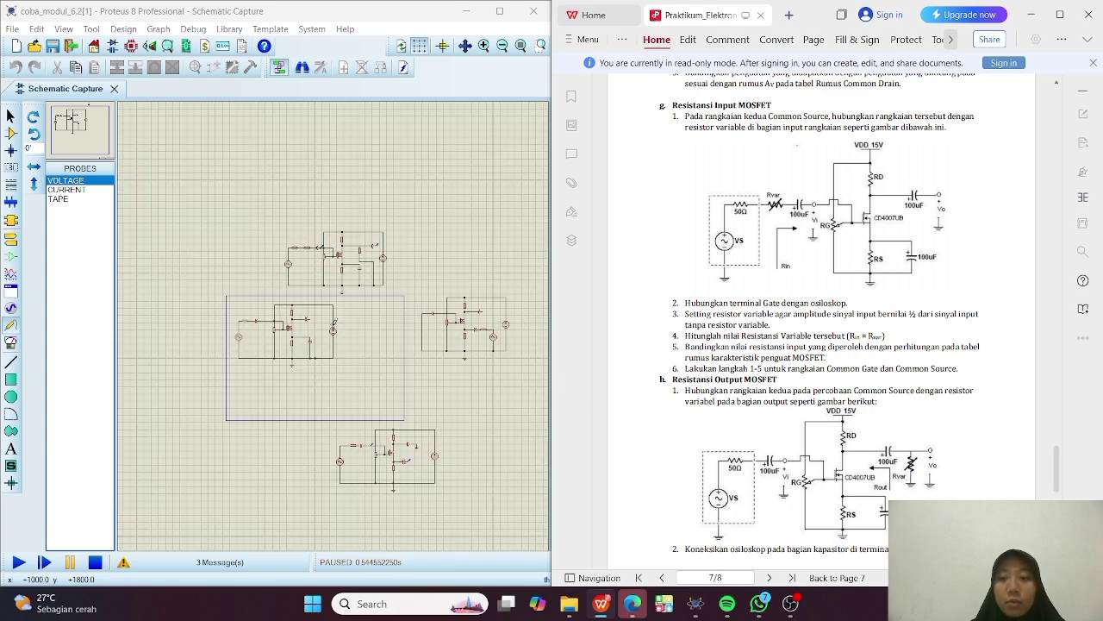
# Read the module's output resistance steps and data table, and resume the paused simulation in Proteus to read the Q4 circuit's voltage probes at C7 and C9
pyautogui.scroll(-1, 752, 271)
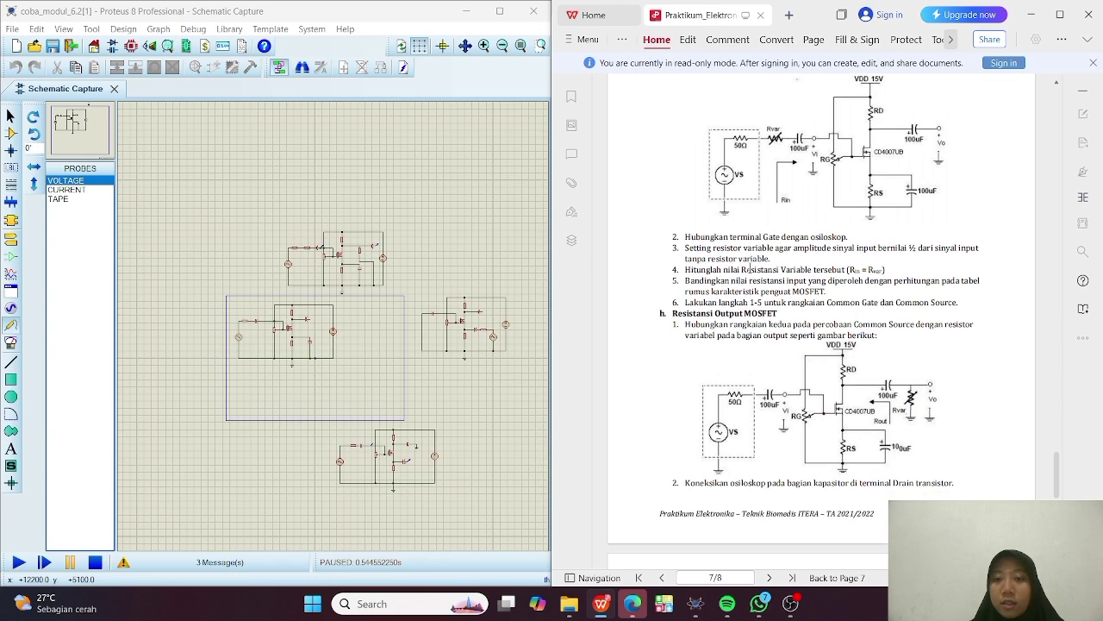
pyautogui.scroll(-5, 825, 377)
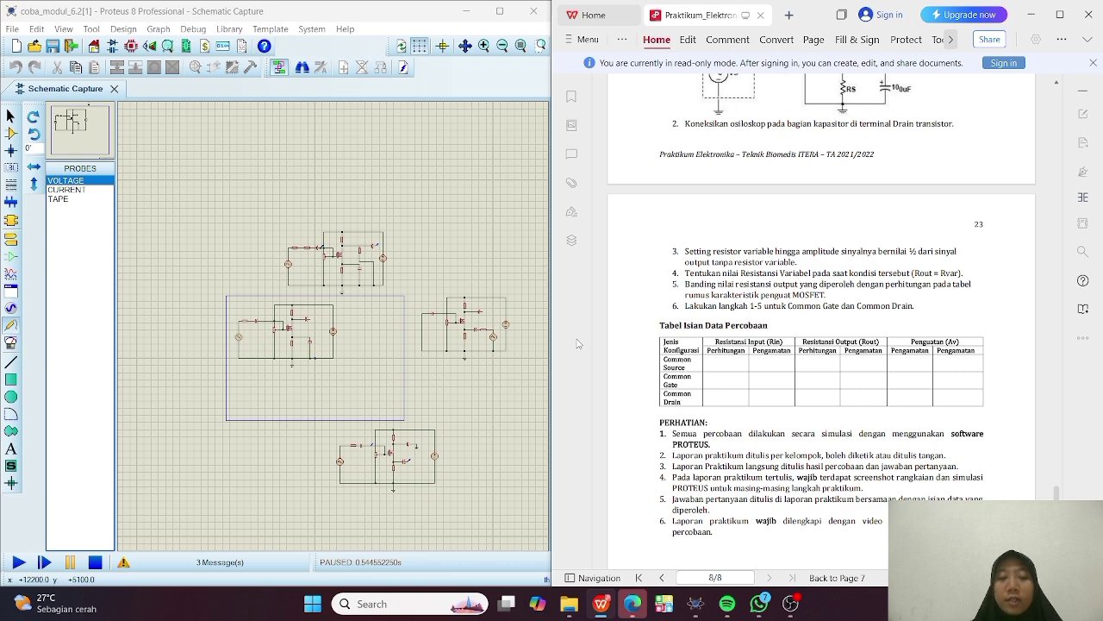
pyautogui.scroll(1, 297, 295)
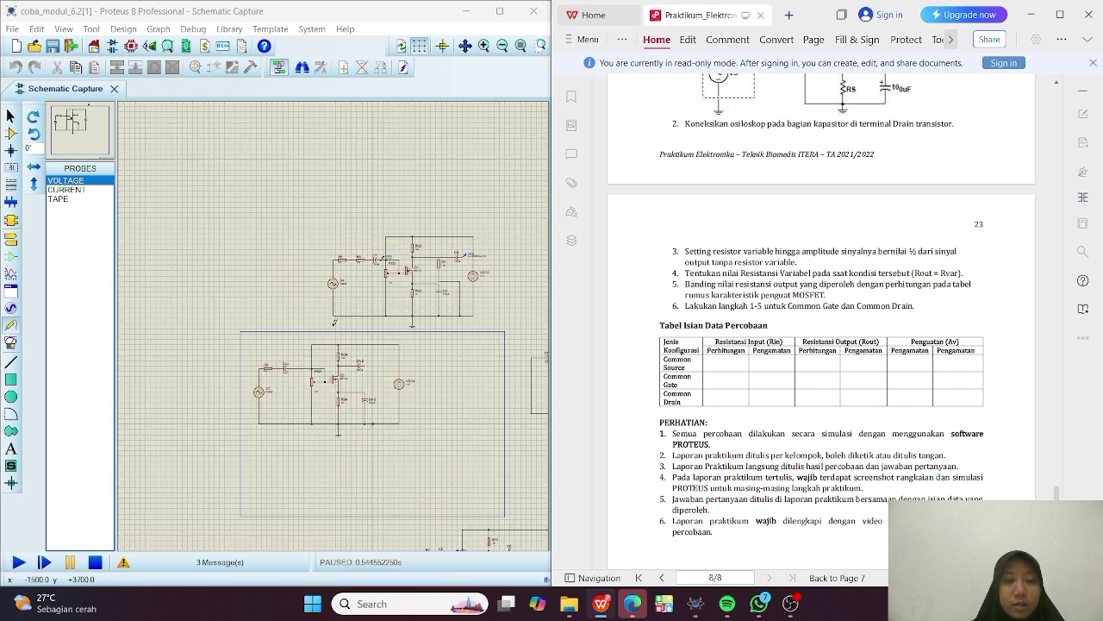
pyautogui.scroll(1, 335, 322)
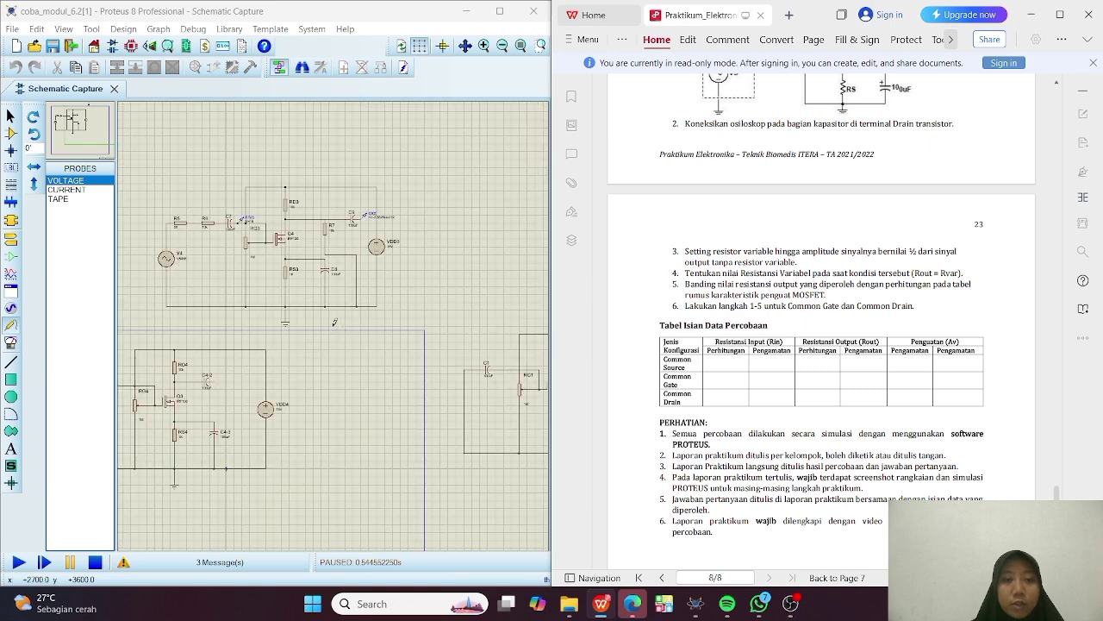
pyautogui.scroll(1, 334, 323)
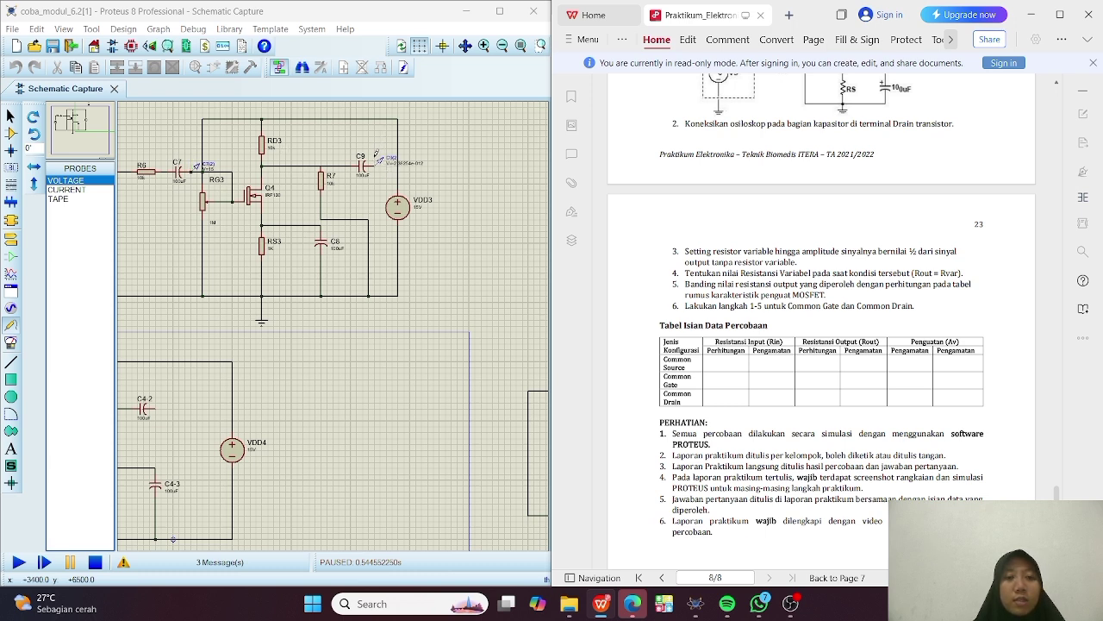
pyautogui.click(70, 563)
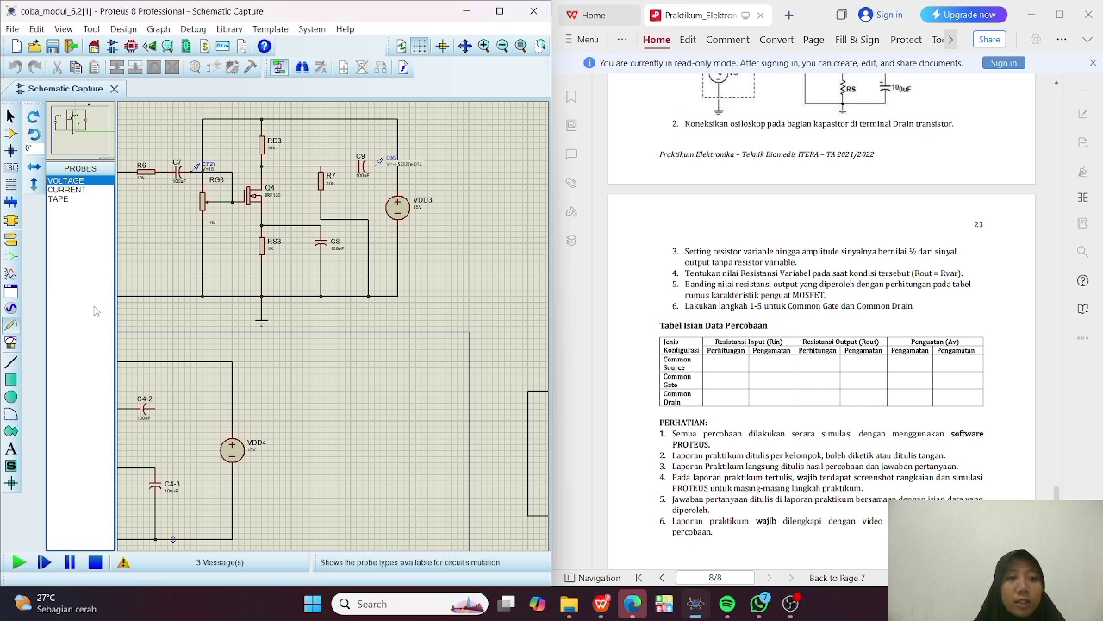